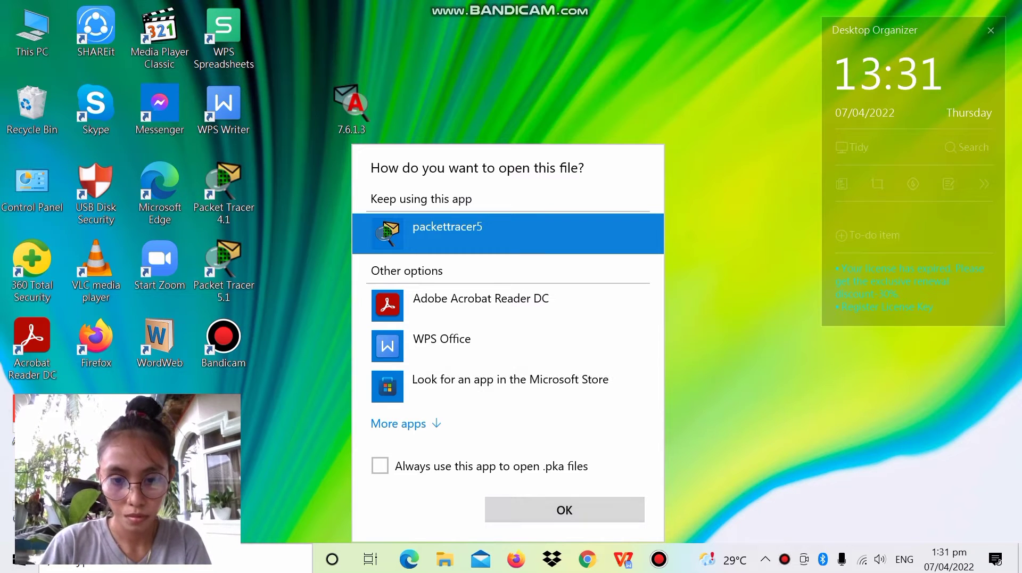
- Open 7.6.1.3.pka in packettracer5 and arrange the topology and activity instructions windows side by side, making the instructions window taller
left_click(564, 509)
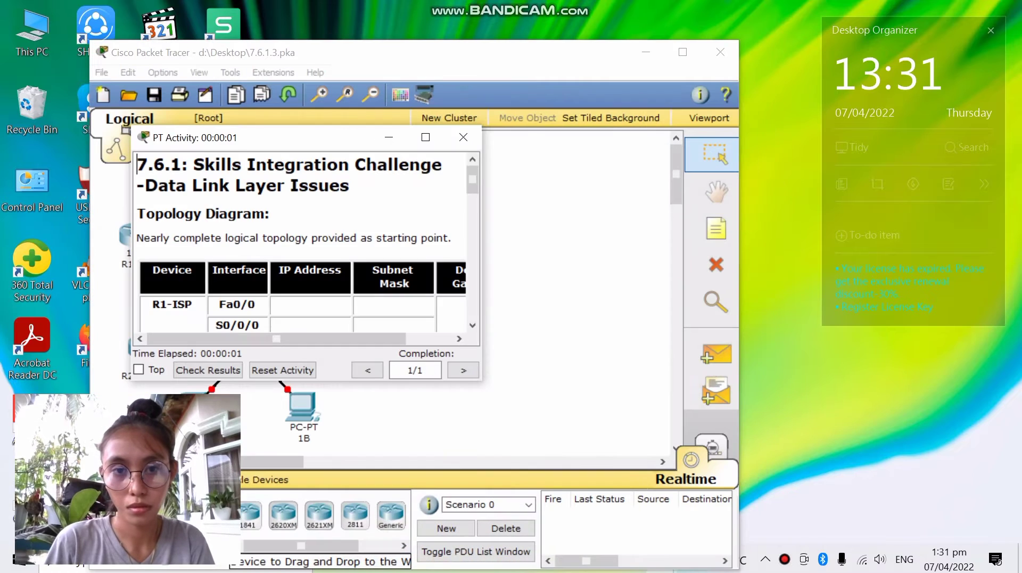
left_click_drag(506, 57, 828, 22)
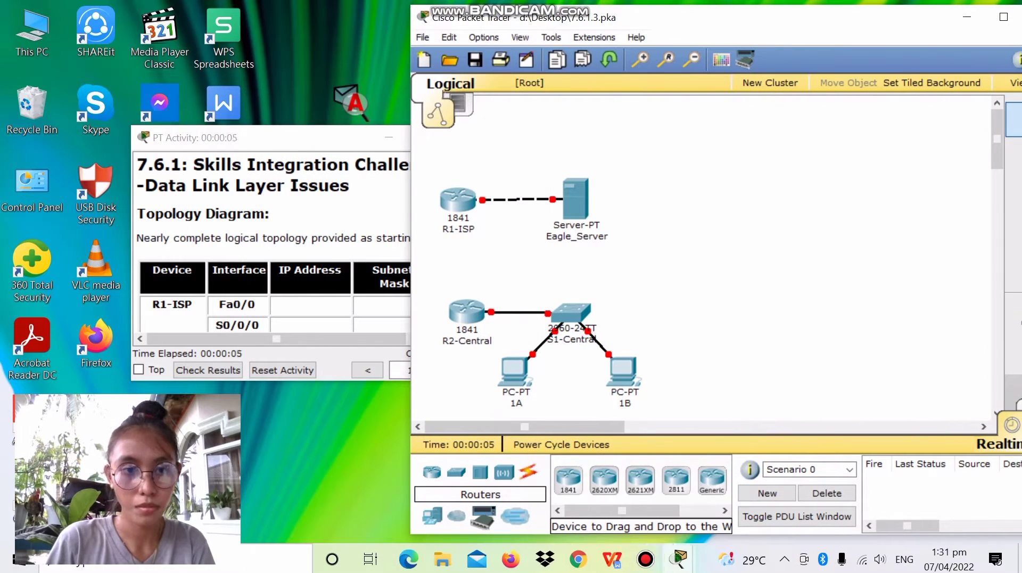
left_click_drag(304, 134, 229, 85)
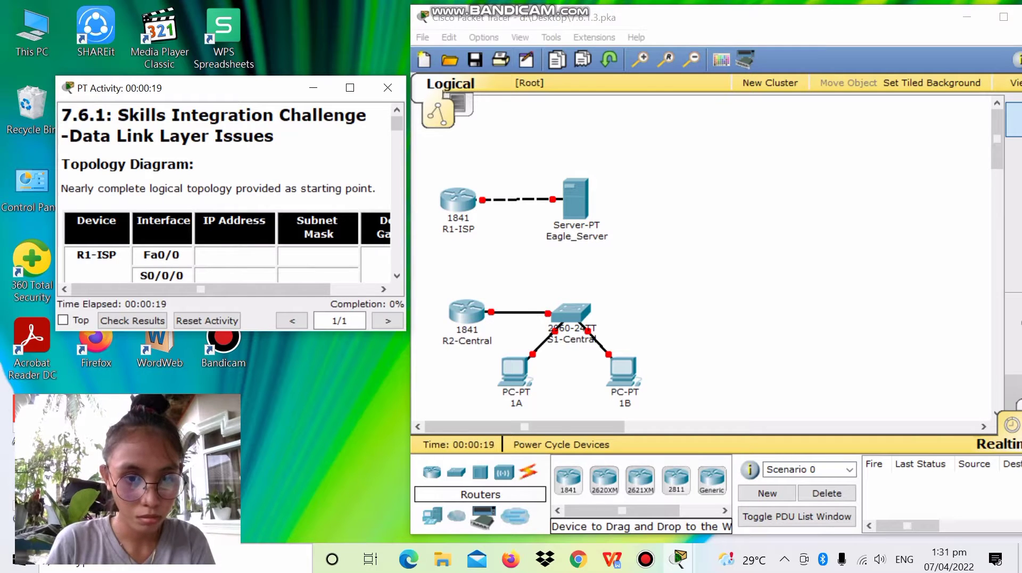
left_click_drag(229, 331, 229, 499)
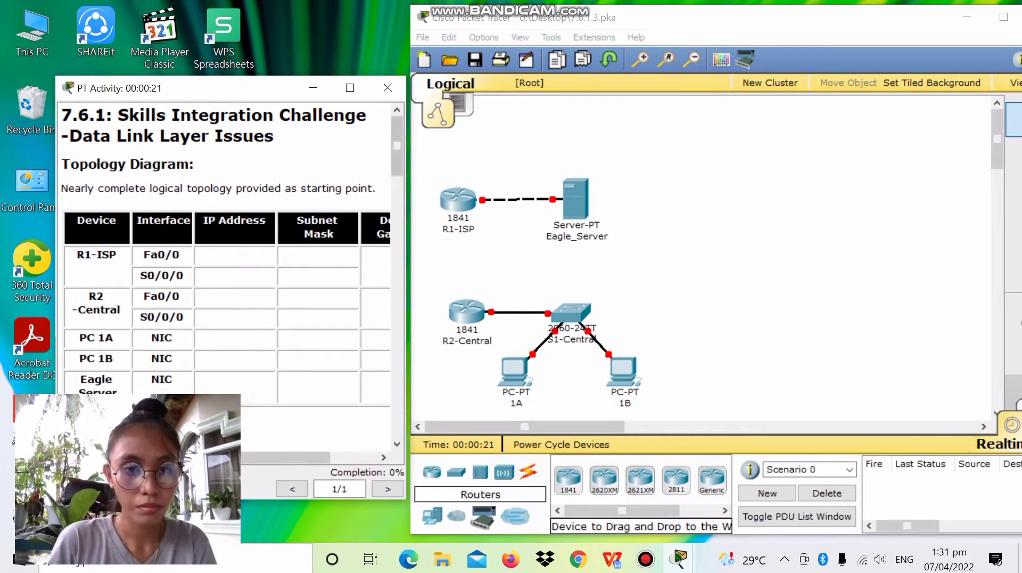
- Read the device addressing table, Learning Objectives and Background in the activity instructions
scroll(226, 277, "down", 3)
scroll(227, 277, "up", 1)
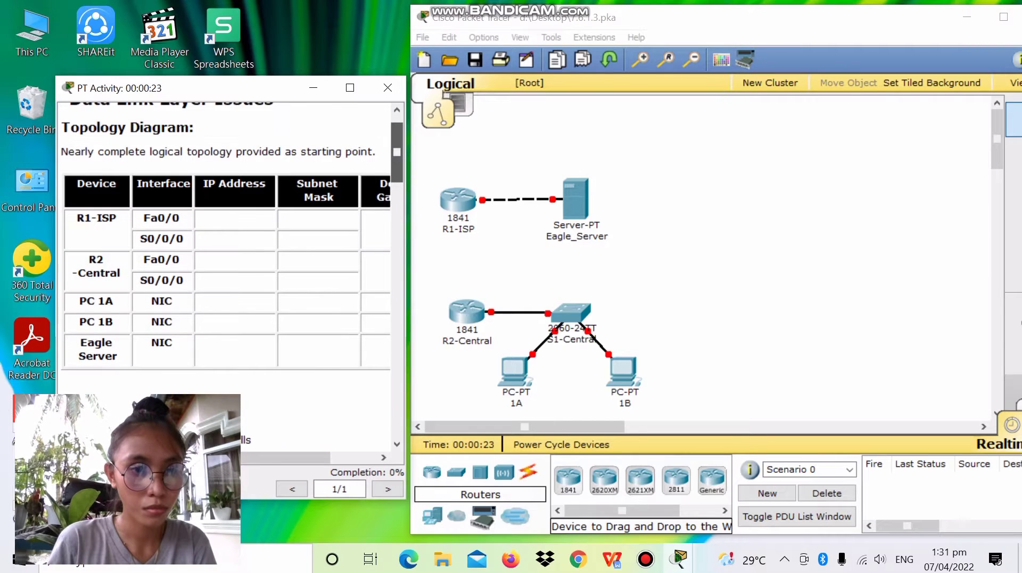
scroll(226, 277, "up", 1)
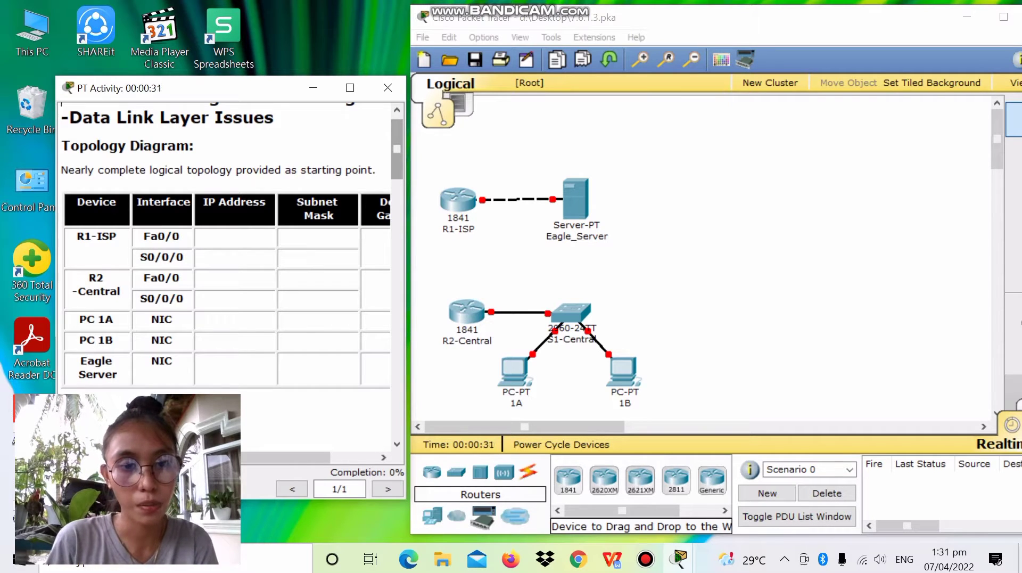
scroll(226, 277, "down", 5)
scroll(397, 192, "down", 1)
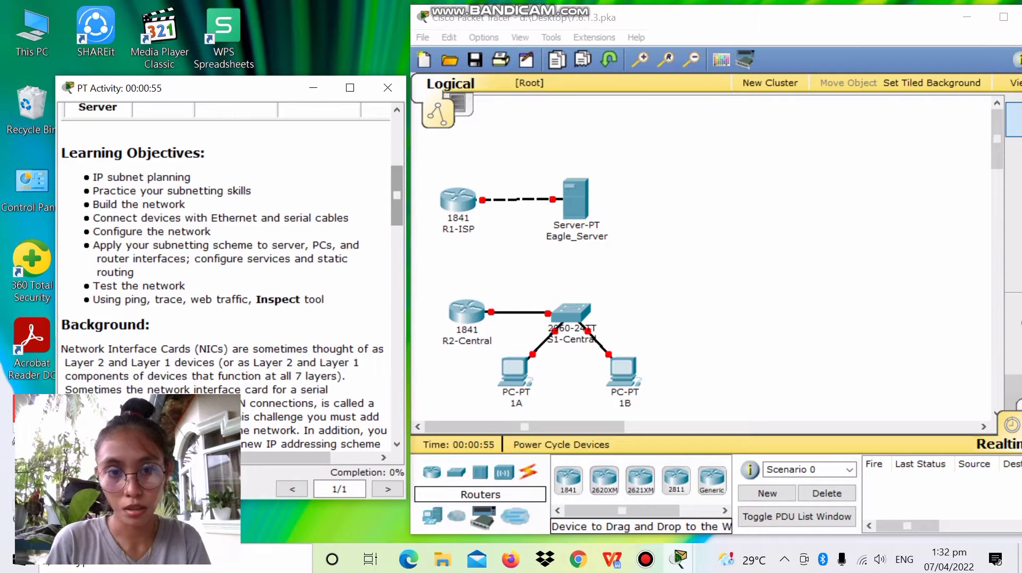
scroll(223, 255, "down", 2)
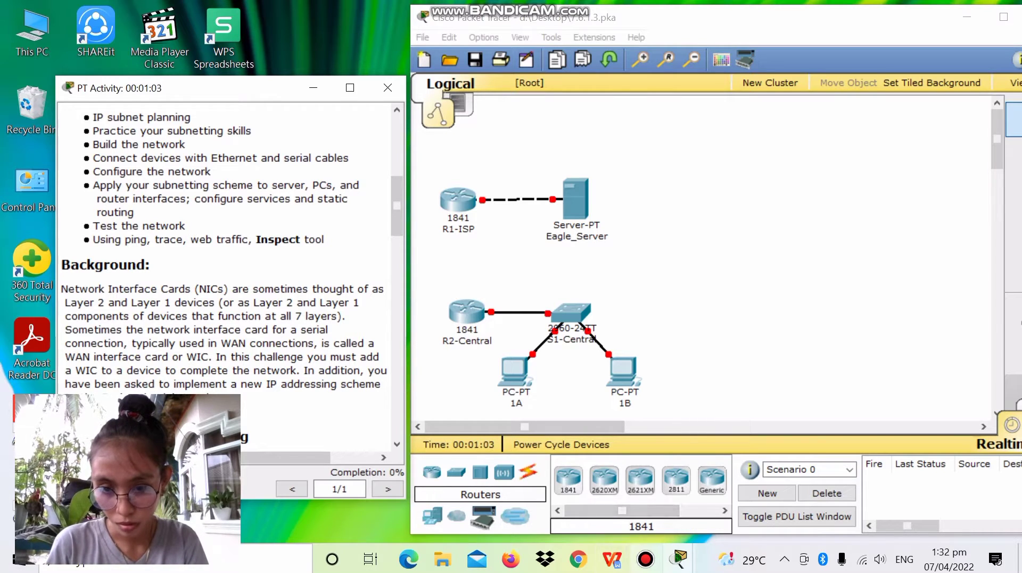
mouse_move(645, 558)
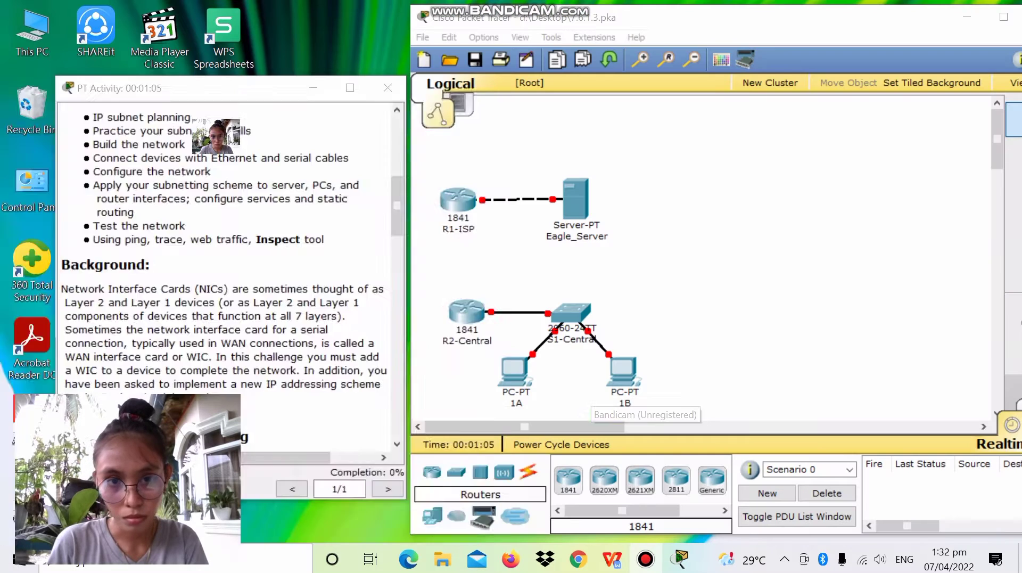
left_click(646, 559)
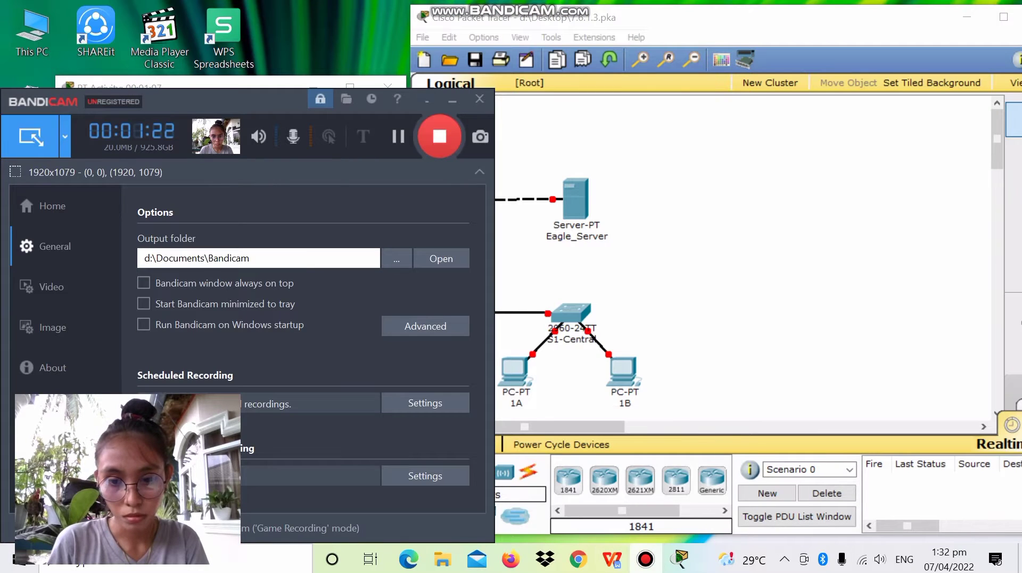
left_click(645, 558)
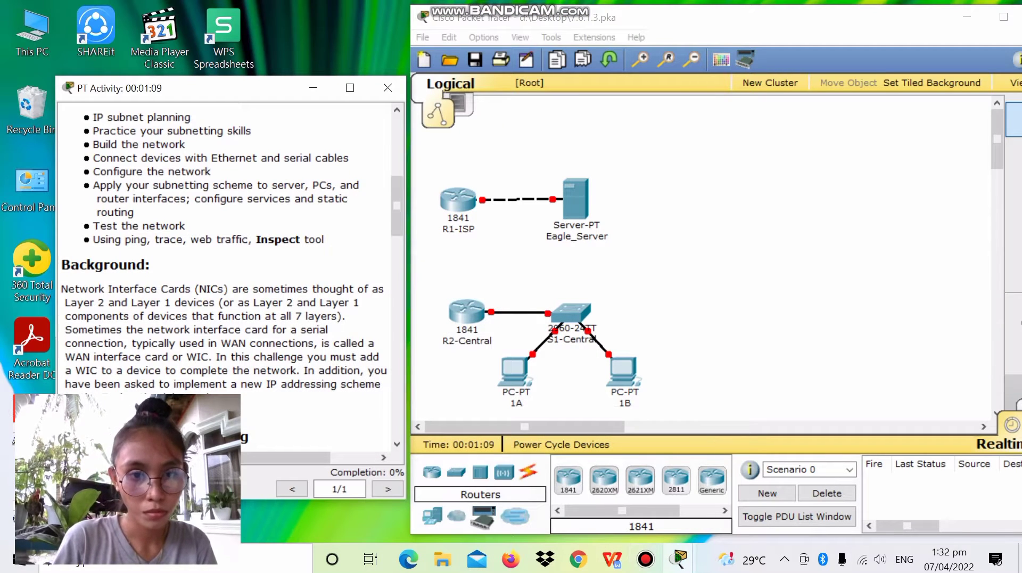
- Read the Background and the Task 1: IP Subnet planning requirements, including the address block and all seven subnet assignments
scroll(397, 213, "down", 3)
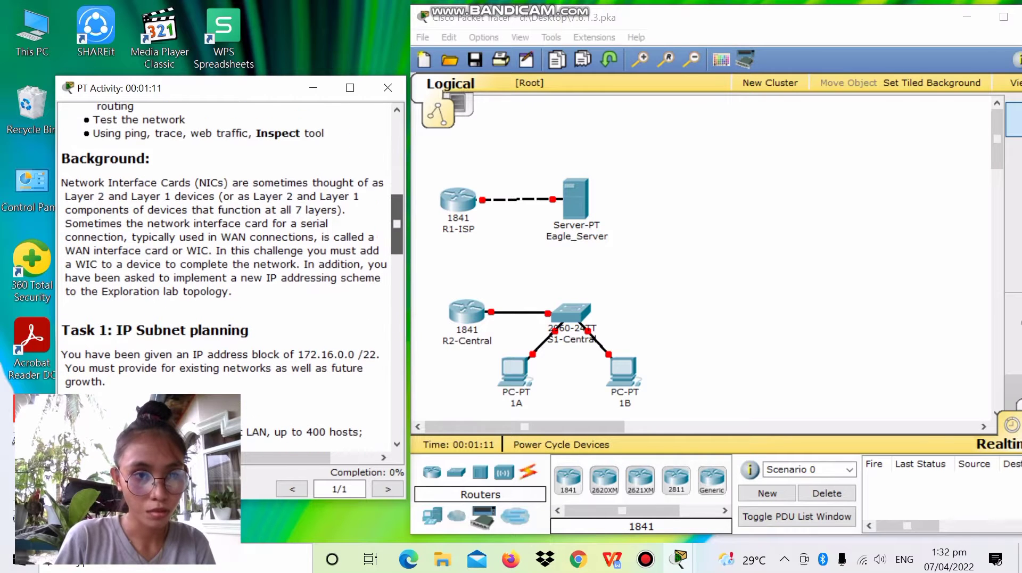
scroll(224, 239, "up", 1)
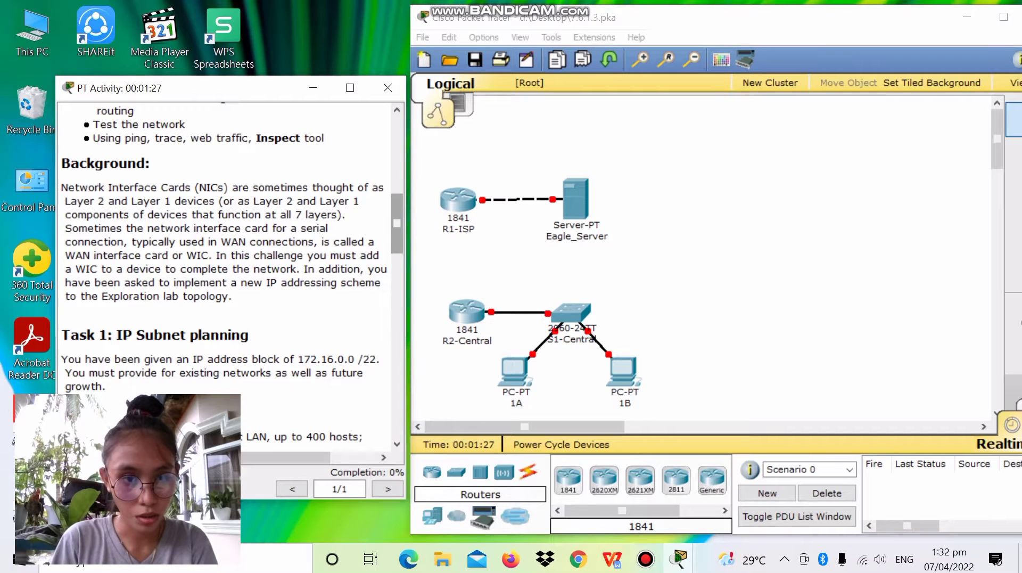
scroll(223, 272, "down", 1)
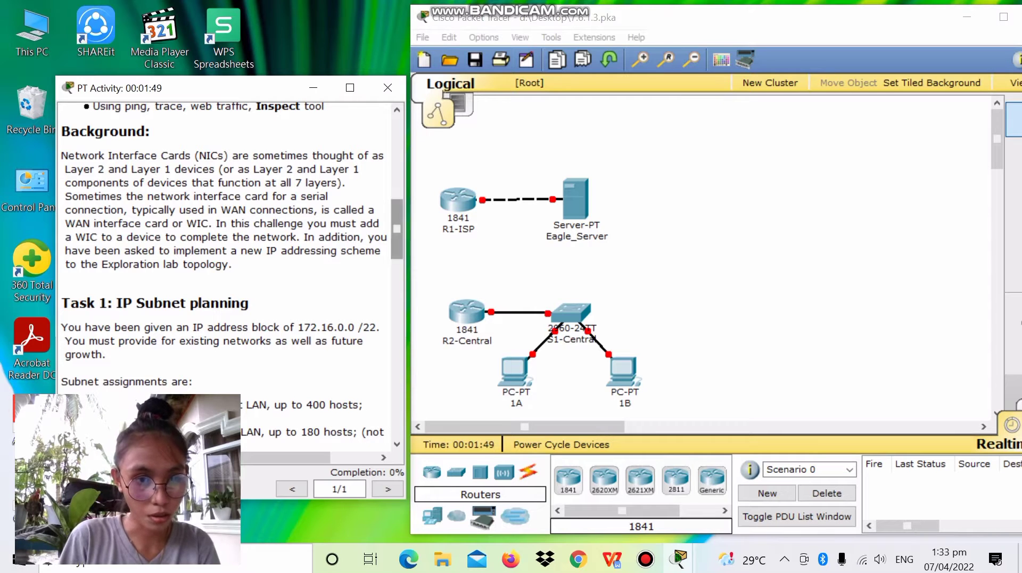
scroll(232, 277, "down", 1)
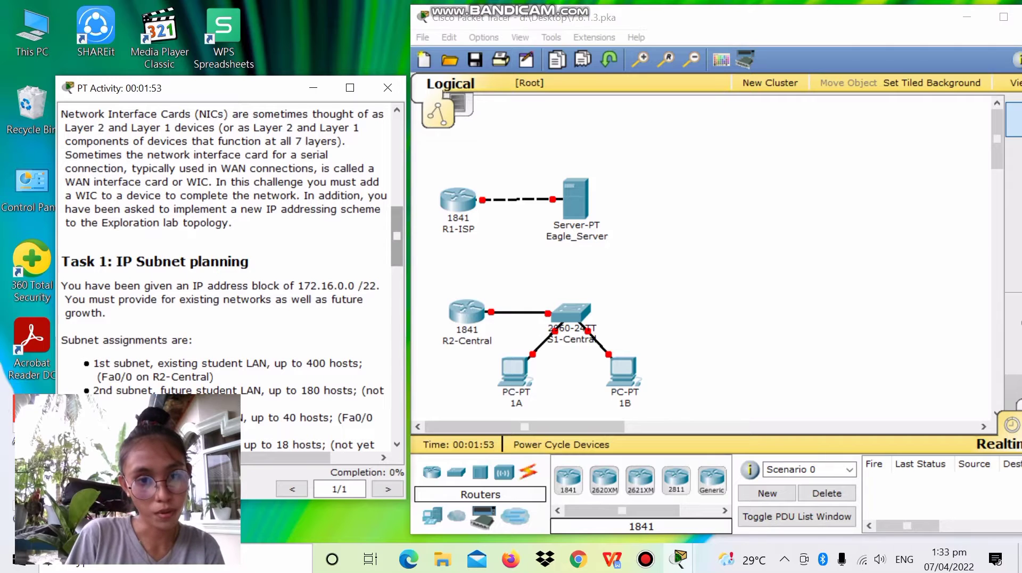
scroll(232, 277, "down", 5)
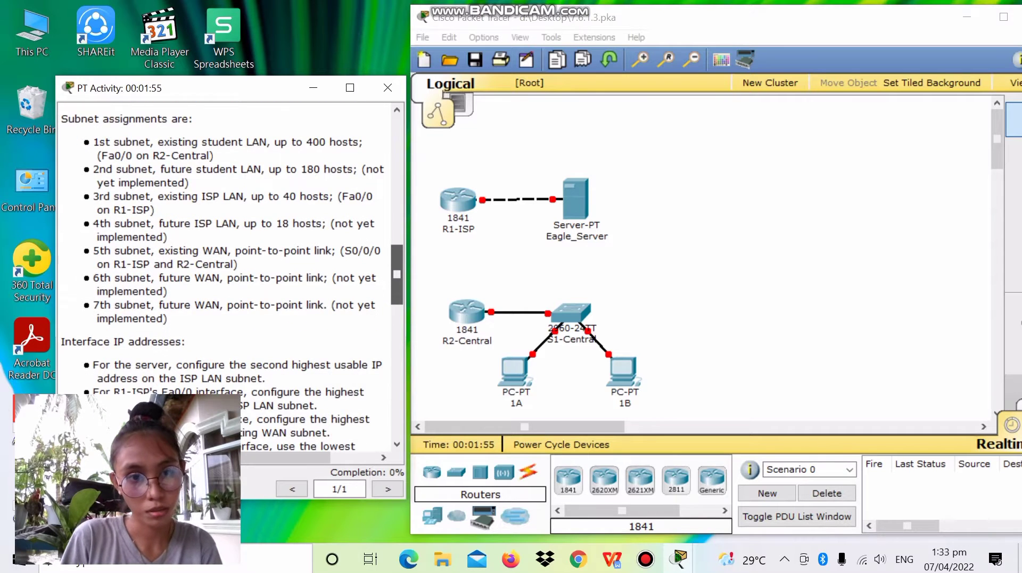
scroll(232, 277, "up", 2)
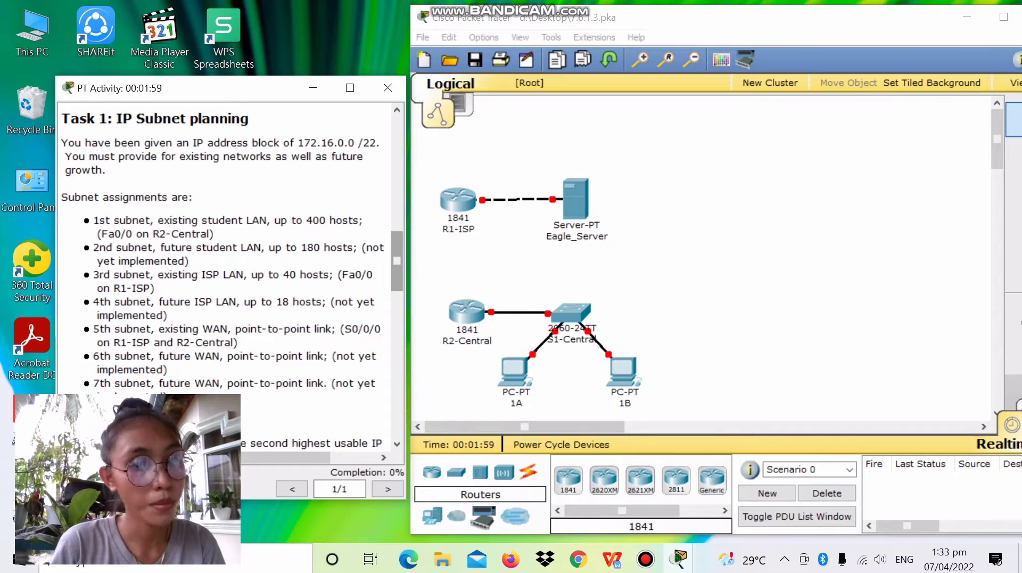
scroll(232, 277, "down", 1)
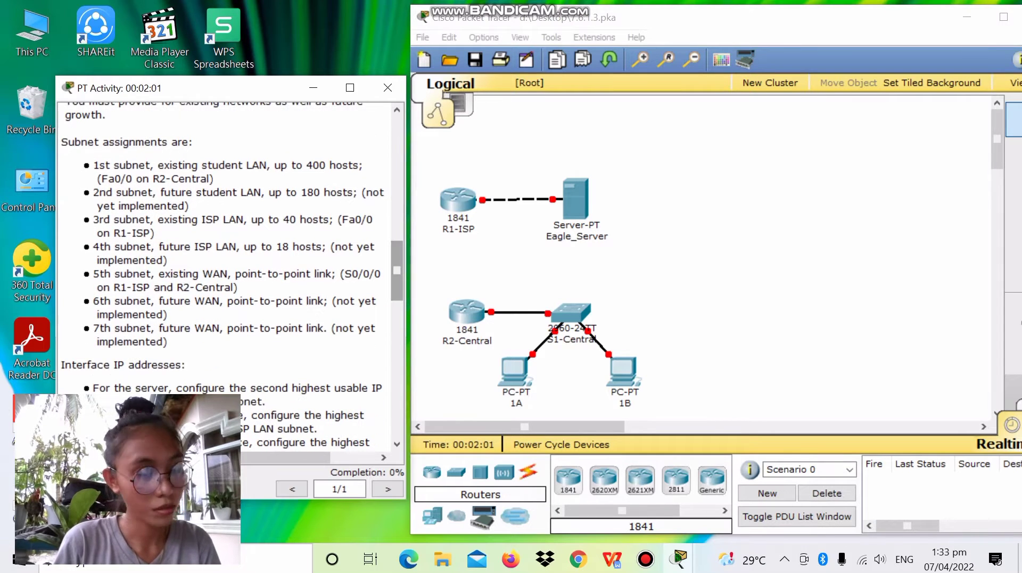
scroll(232, 277, "up", 5)
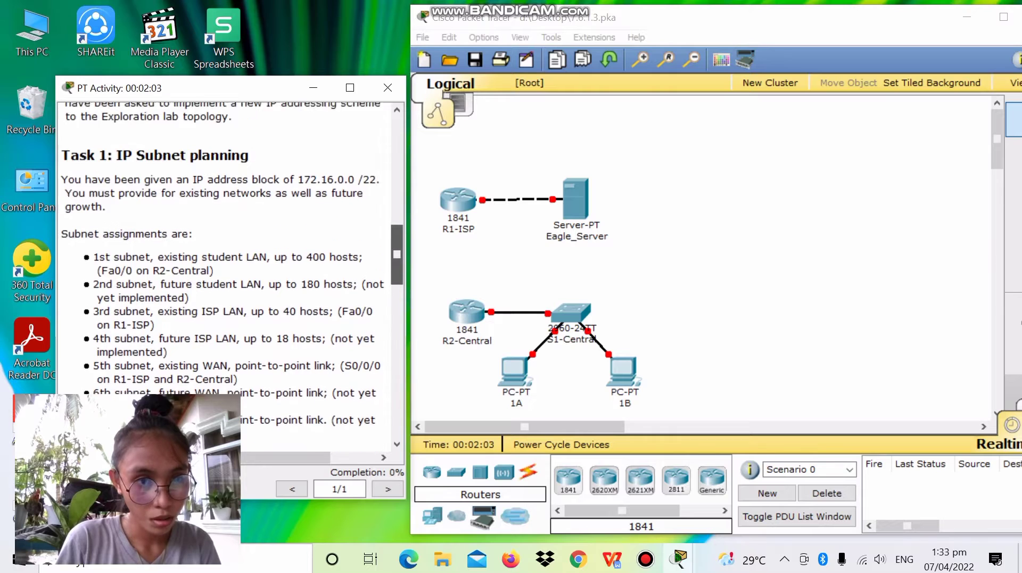
scroll(232, 277, "down", 2)
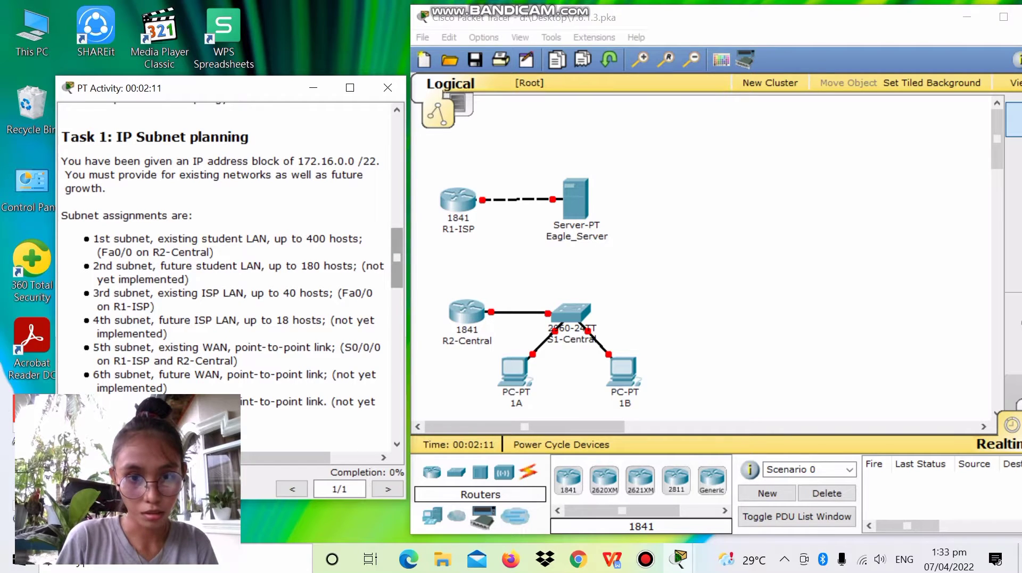
scroll(232, 277, "down", 2)
scroll(232, 277, "up", 2)
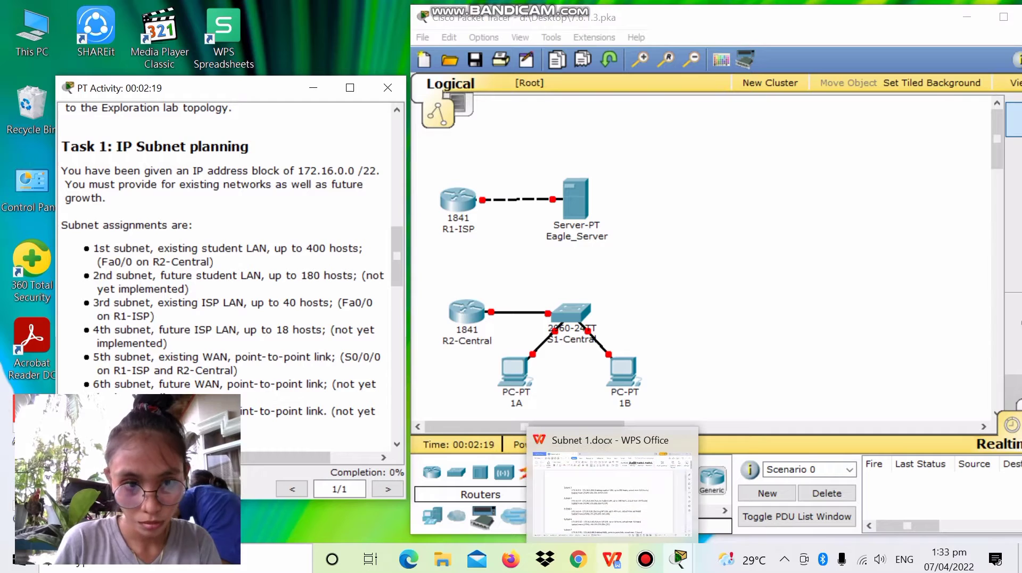
- Switch to the Subnet 1.docx document in WPS Office and review the address ranges and subnet masks planned for Subnets 1 to 7
left_click(612, 559)
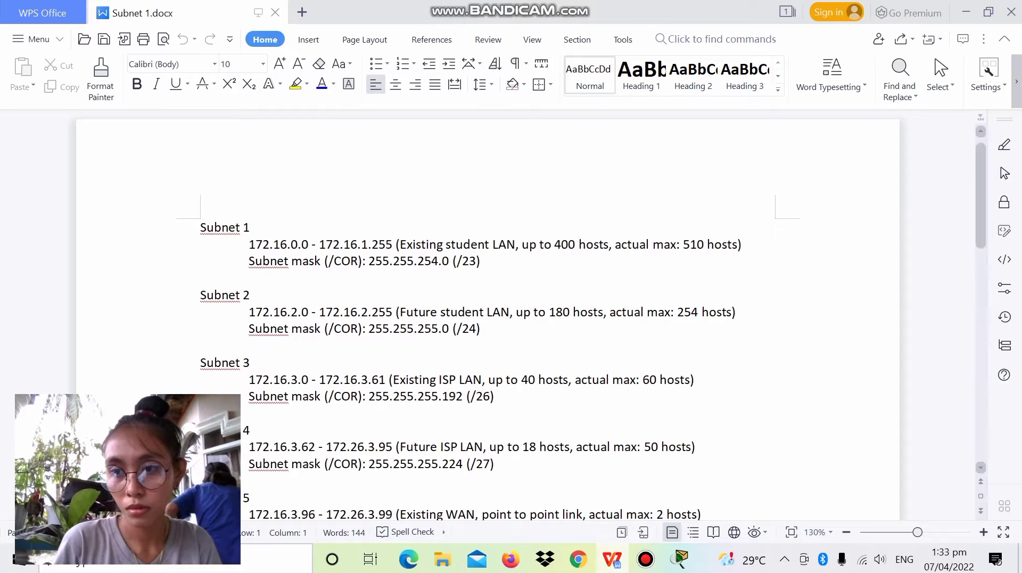
scroll(487, 314, "down", 1)
scroll(488, 315, "down", 3)
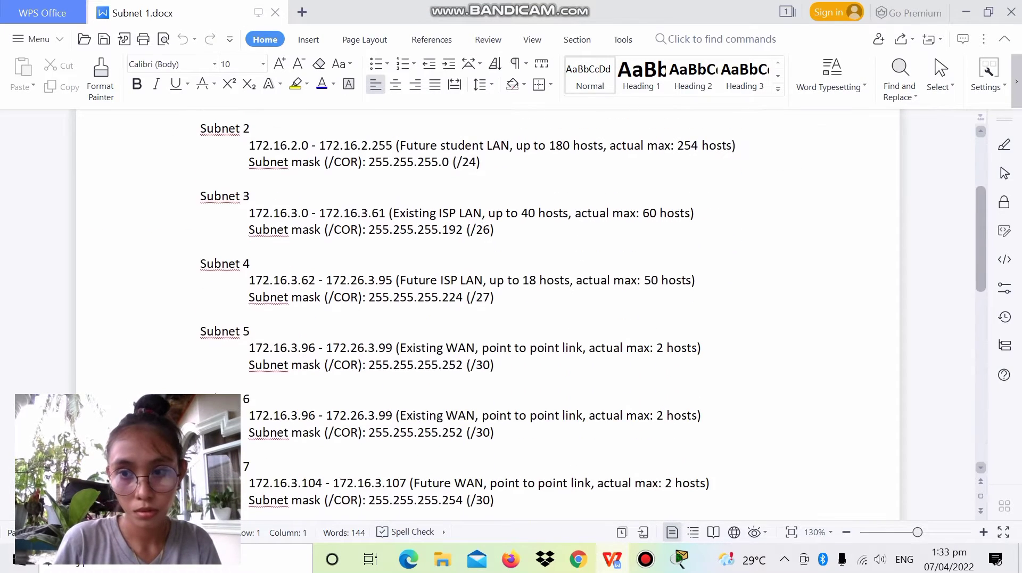
scroll(488, 314, "up", 4)
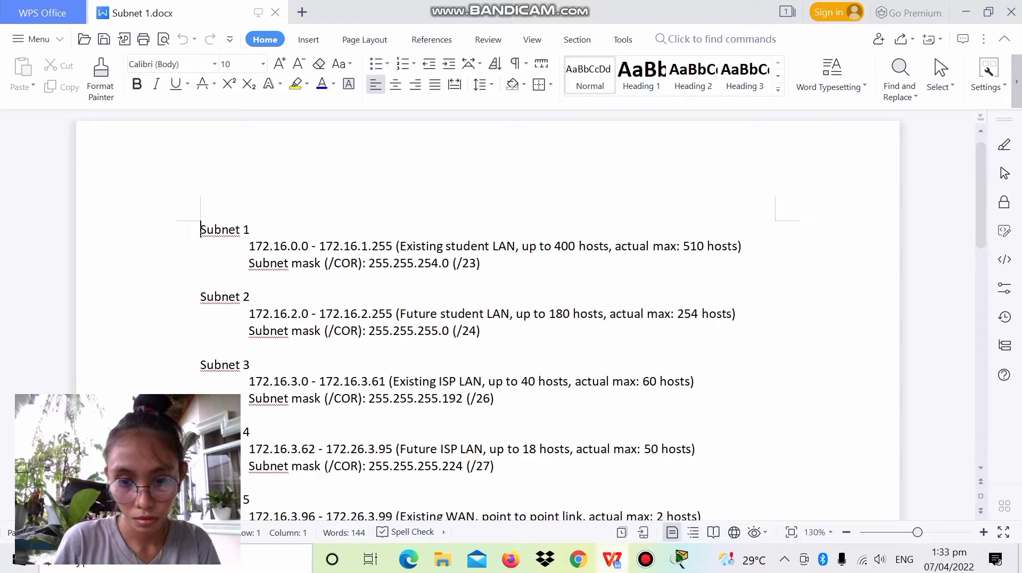
left_click(612, 559)
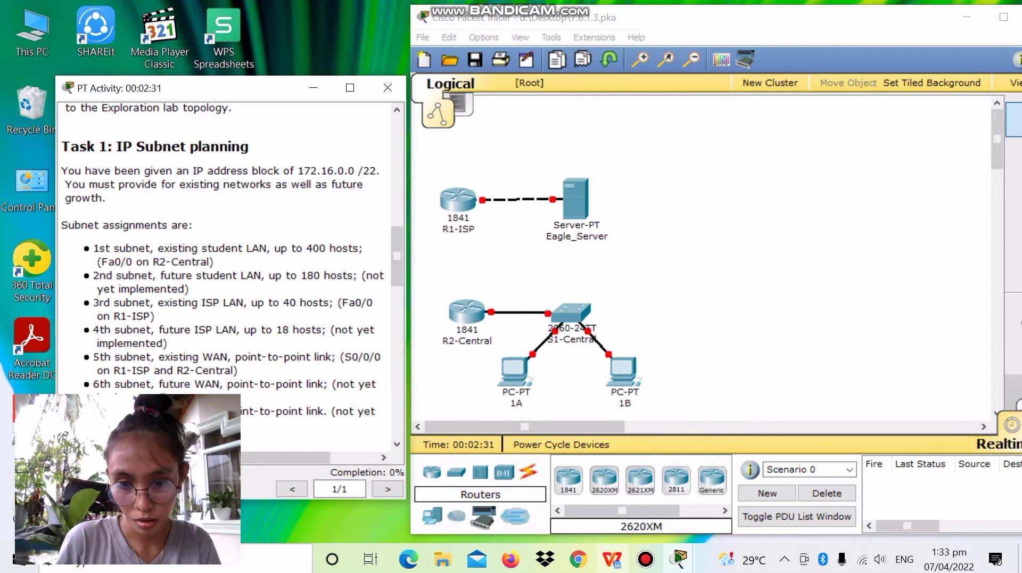
left_click(613, 559)
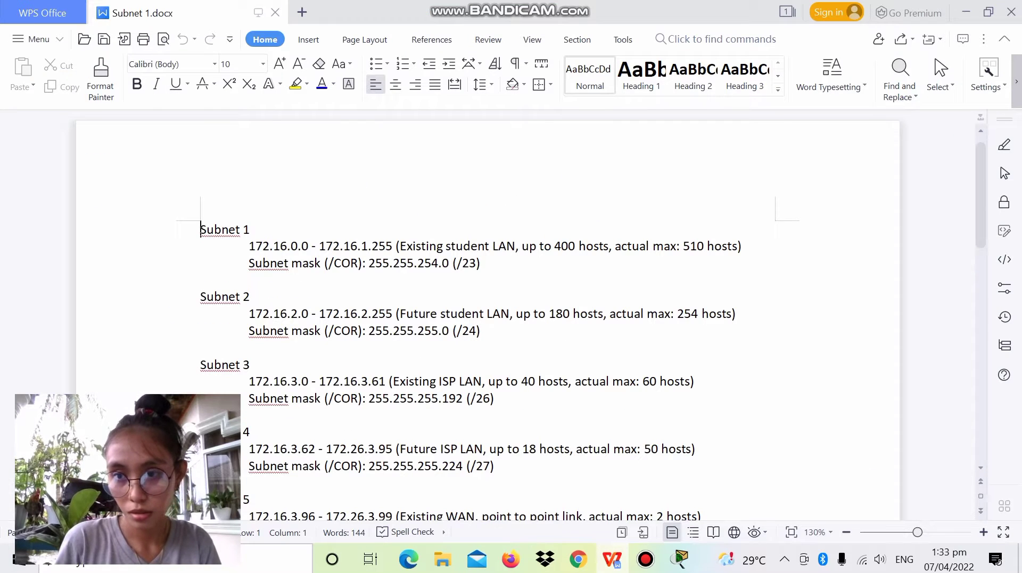
scroll(527, 315, "down", 2)
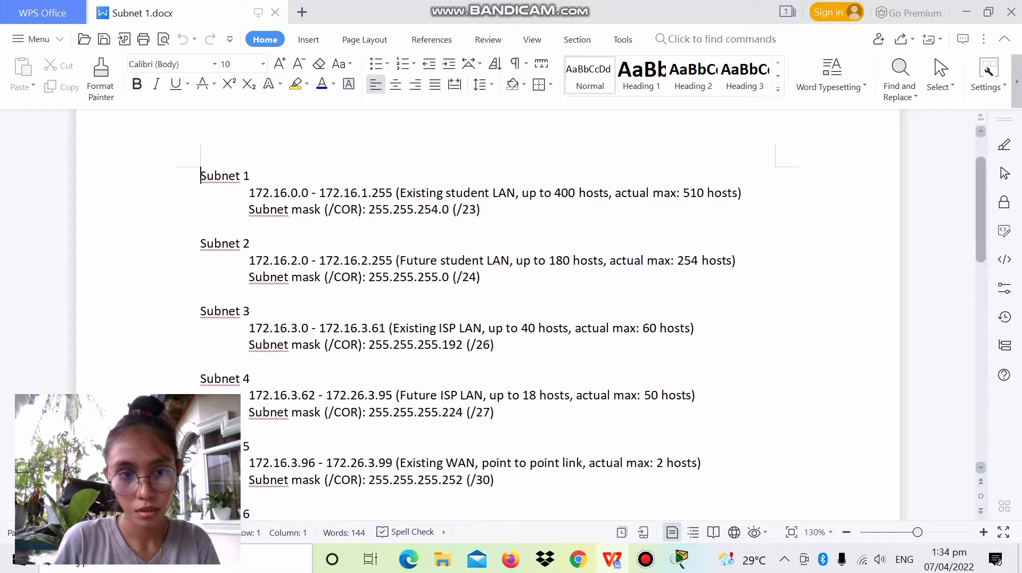
scroll(527, 315, "down", 3)
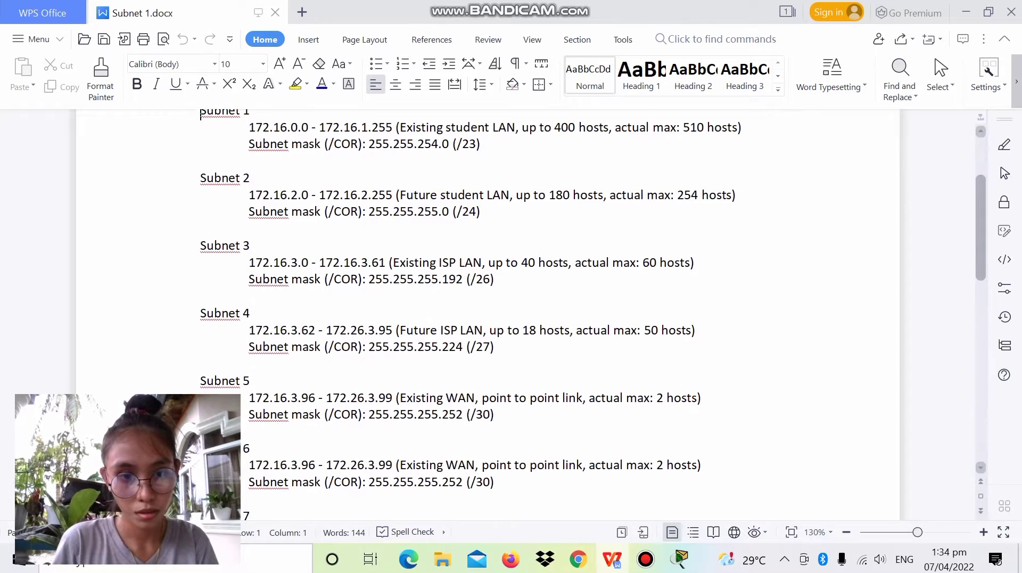
scroll(527, 314, "up", 1)
scroll(527, 314, "down", 6)
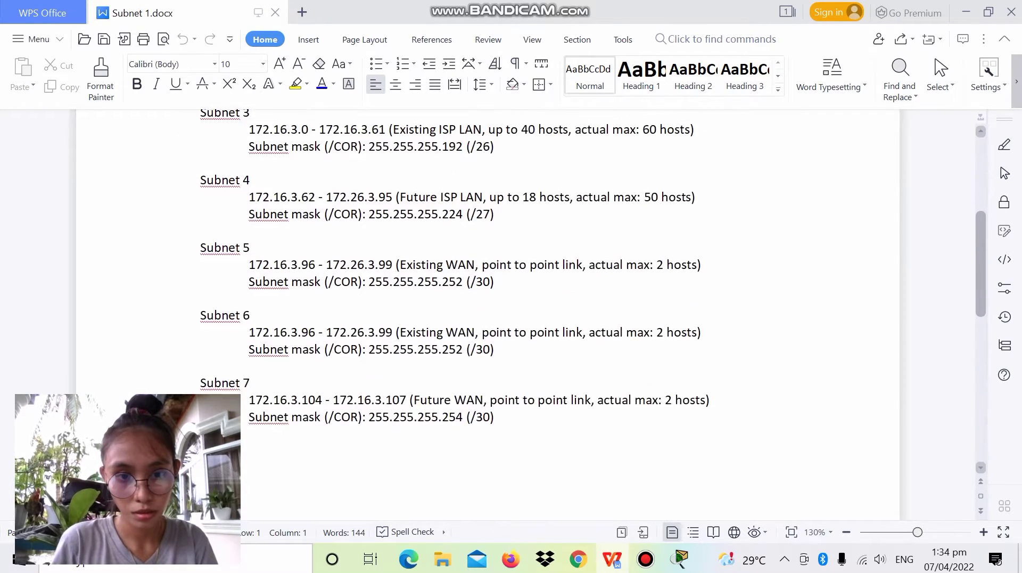
scroll(527, 314, "down", 3)
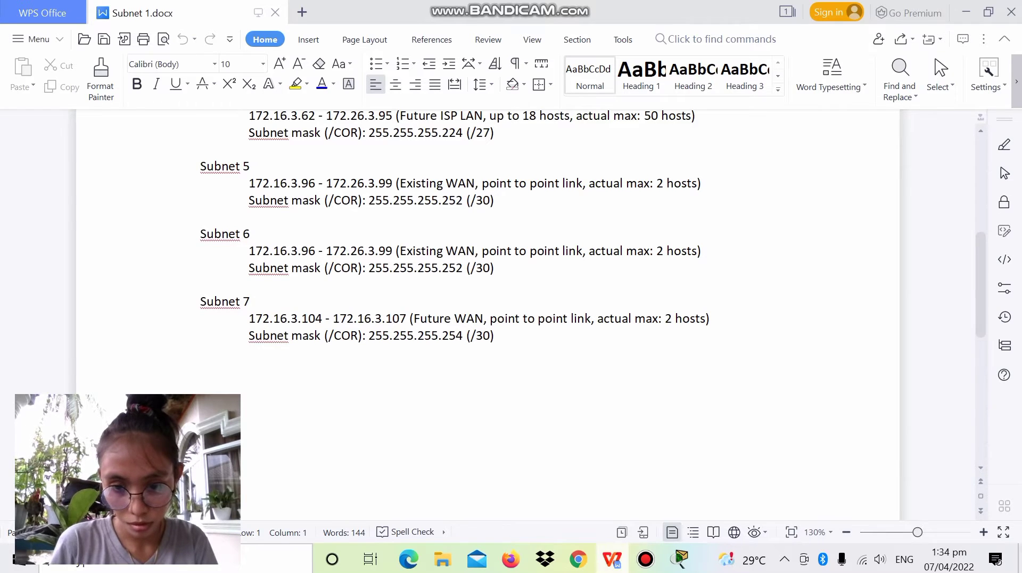
- Switch back to Packet Tracer and read the Interface IP addresses rules for the server, routers and PCs in the activity instructions
key("alt+Tab")
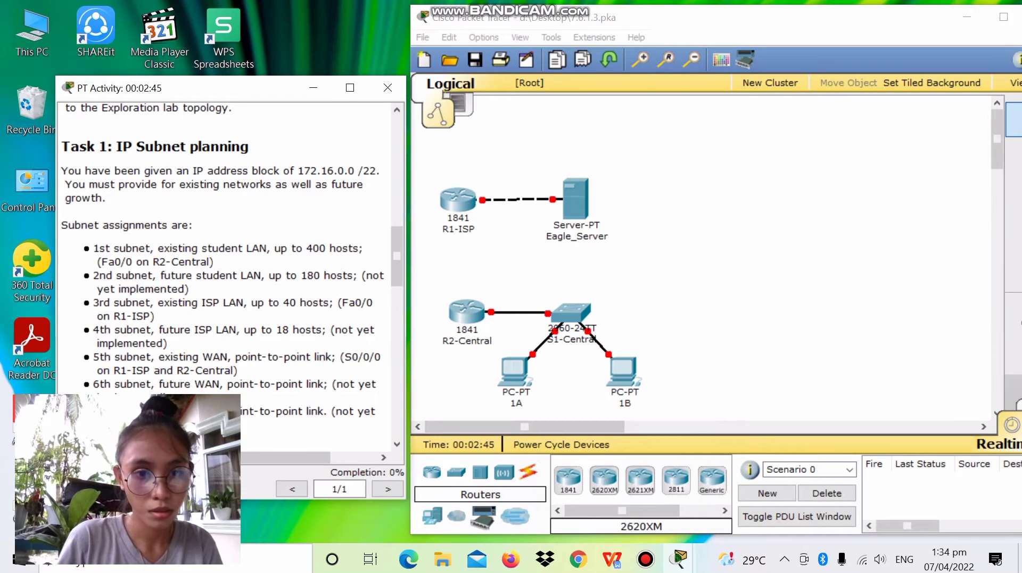
scroll(229, 277, "down", 5)
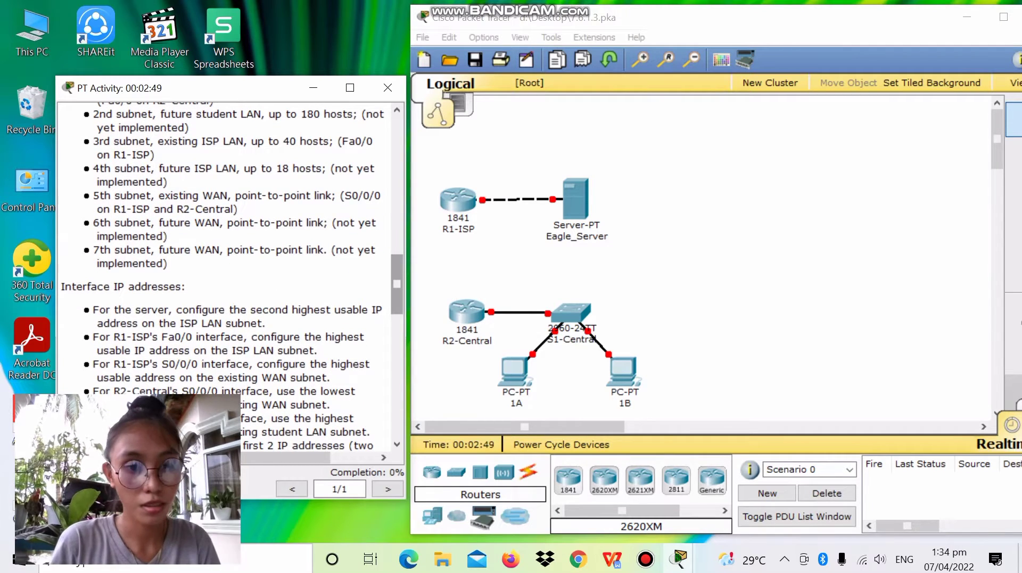
scroll(229, 277, "down", 4)
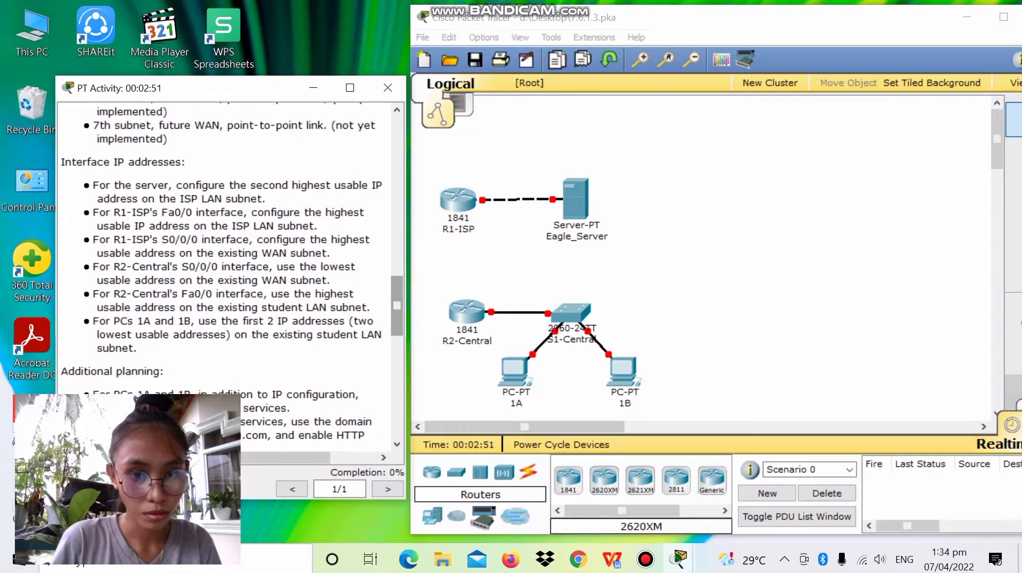
mouse_move(646, 559)
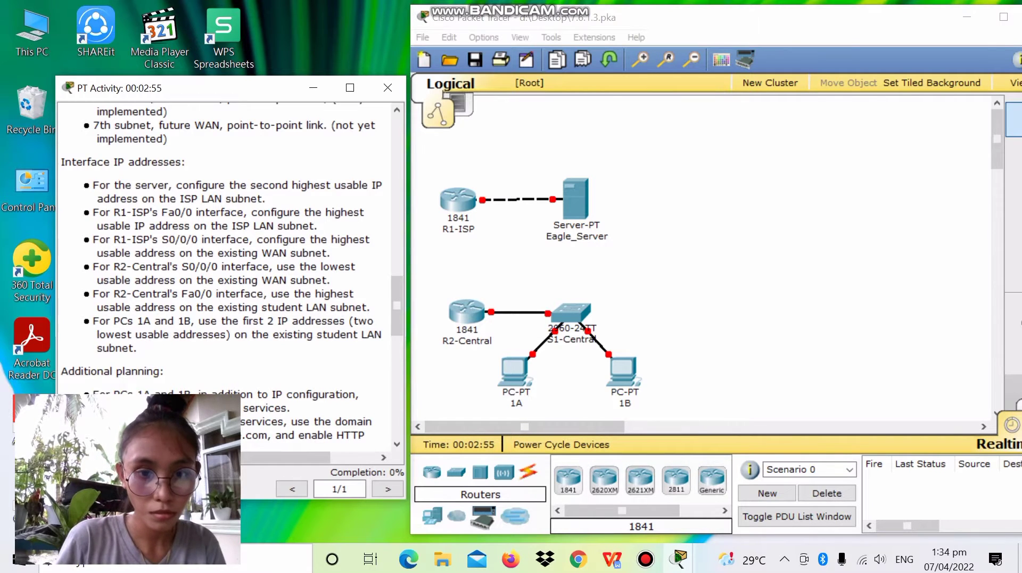
scroll(229, 277, "up", 2)
scroll(229, 277, "down", 3)
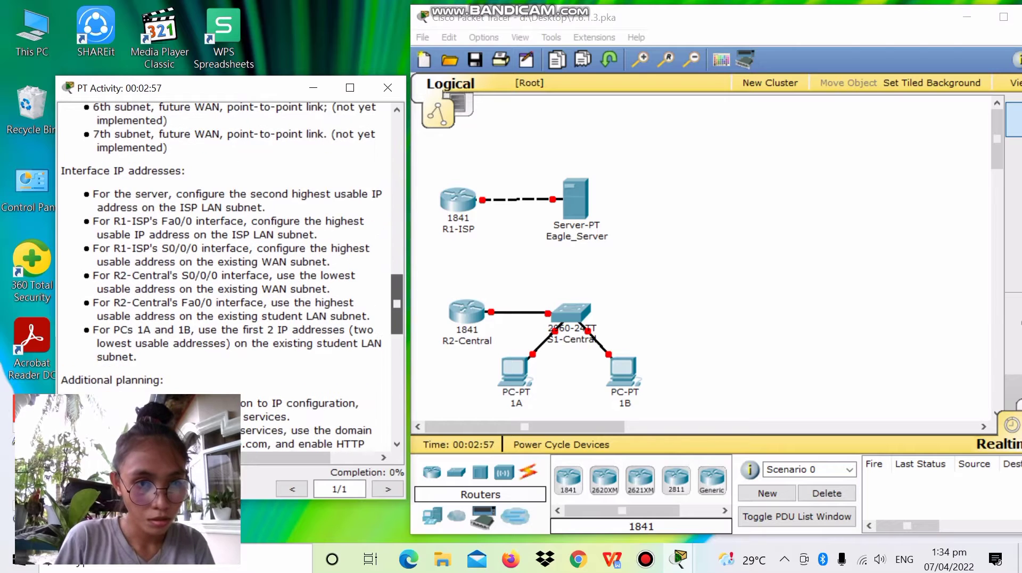
- Open Eagle_Server's global settings and set its IPv4 default gateway to 172.16.3.62
scroll(229, 277, "down", 1)
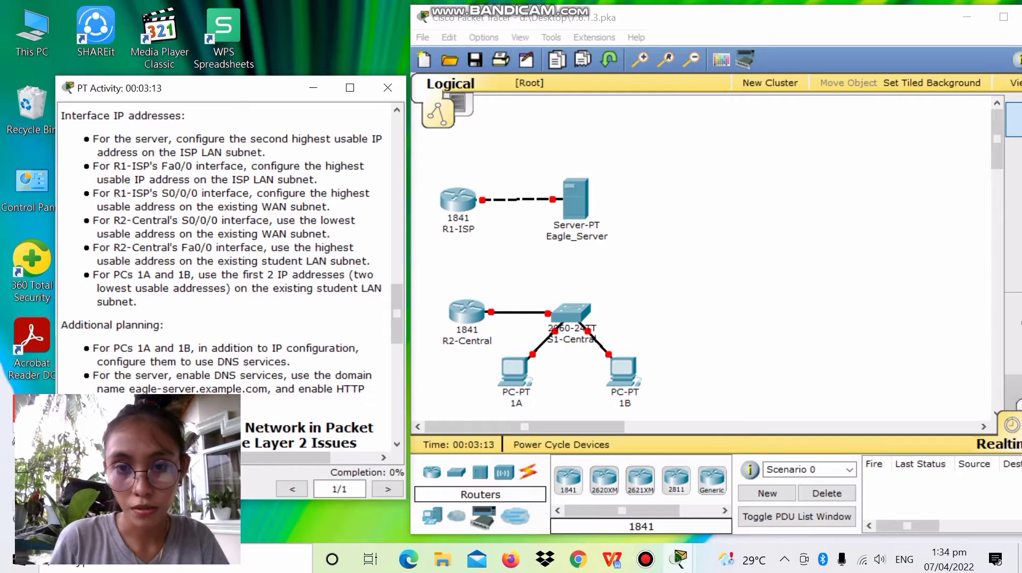
key("alt+Tab")
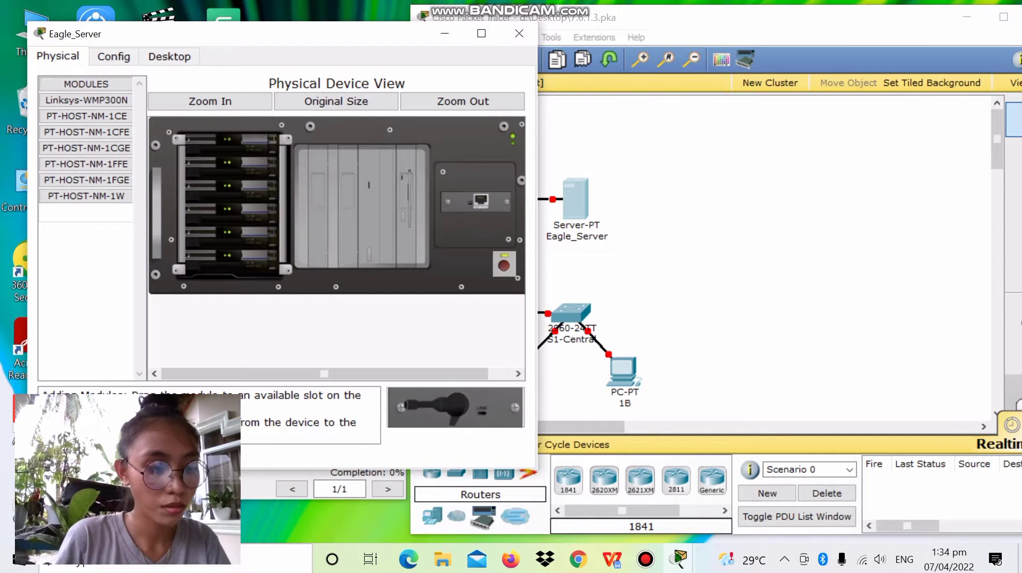
left_click(113, 56)
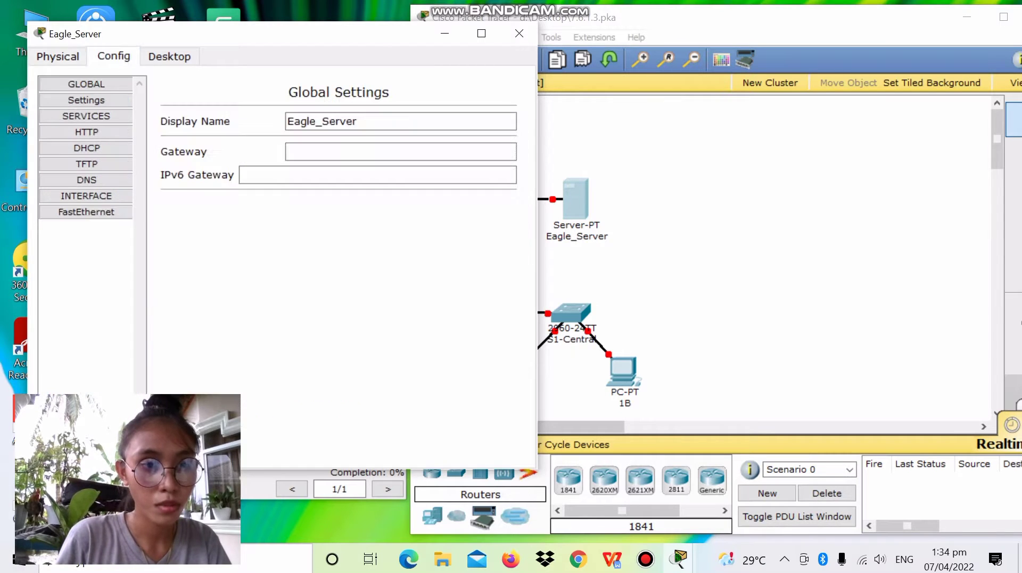
left_click(401, 151)
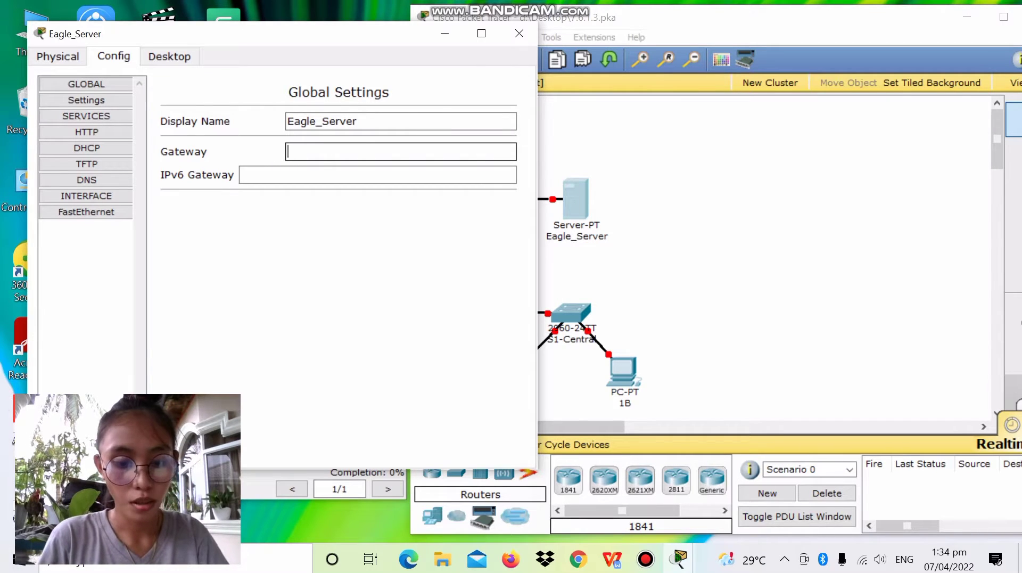
type("17")
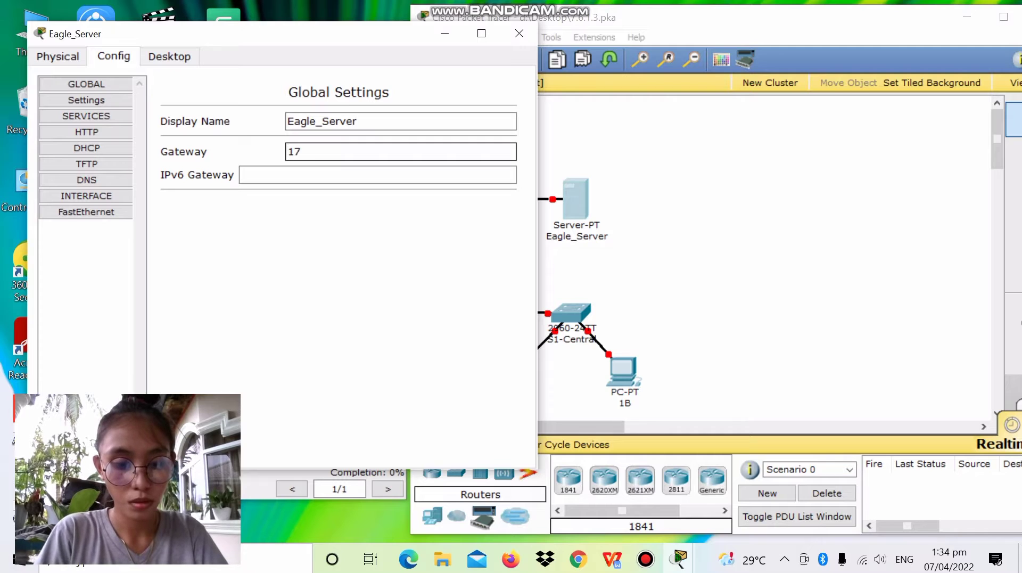
type("2.")
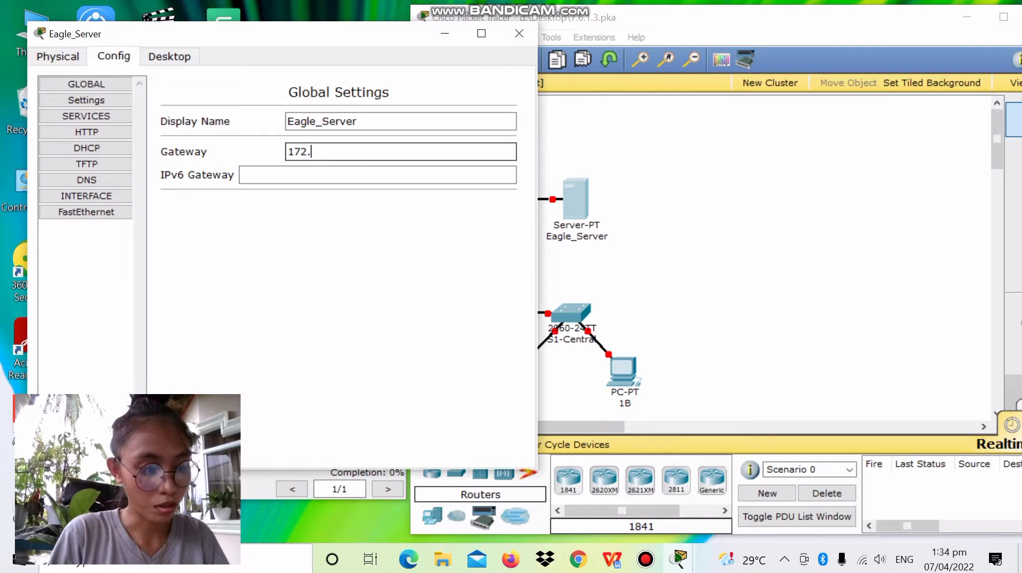
type("16.")
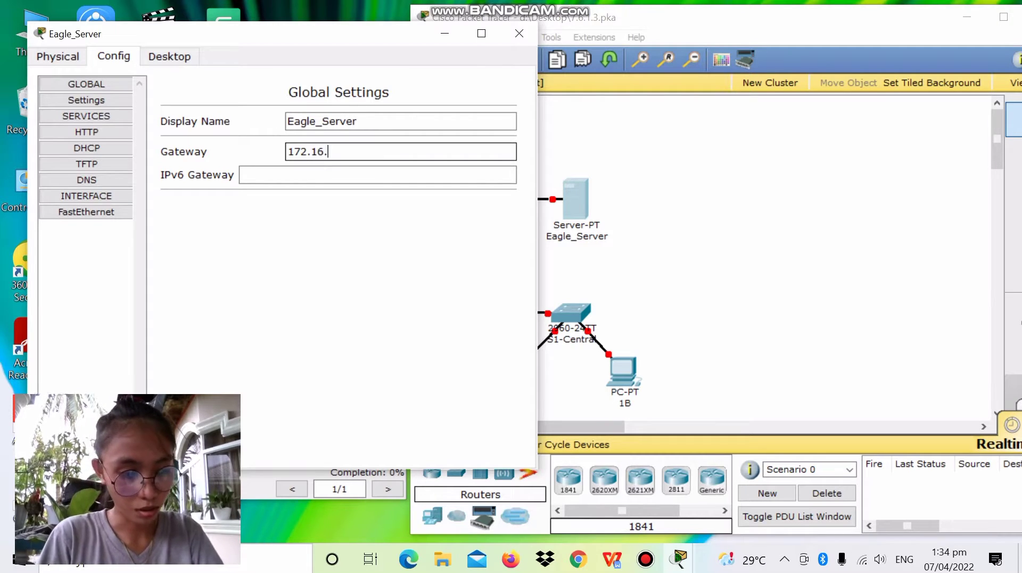
type("3.")
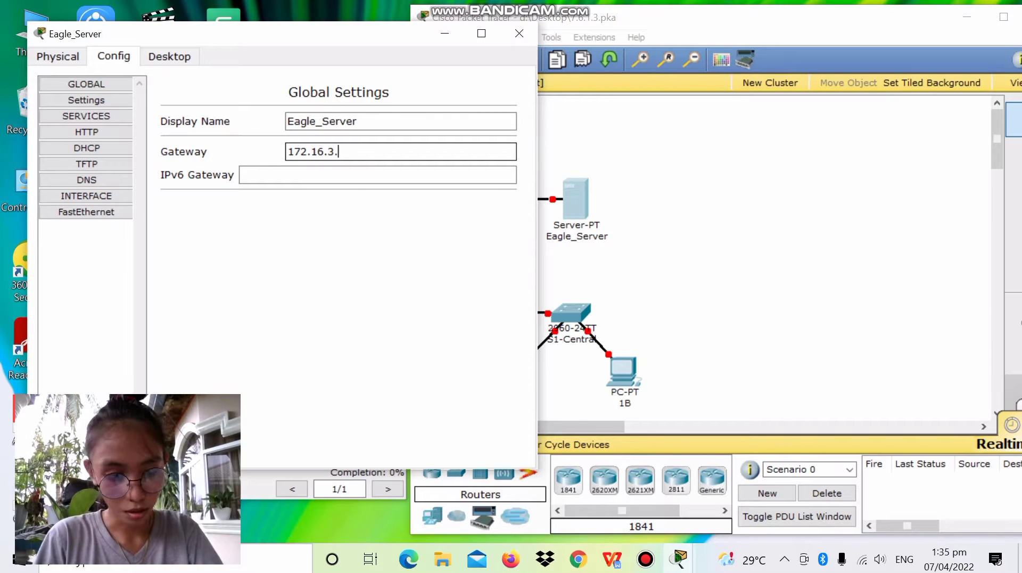
type("62")
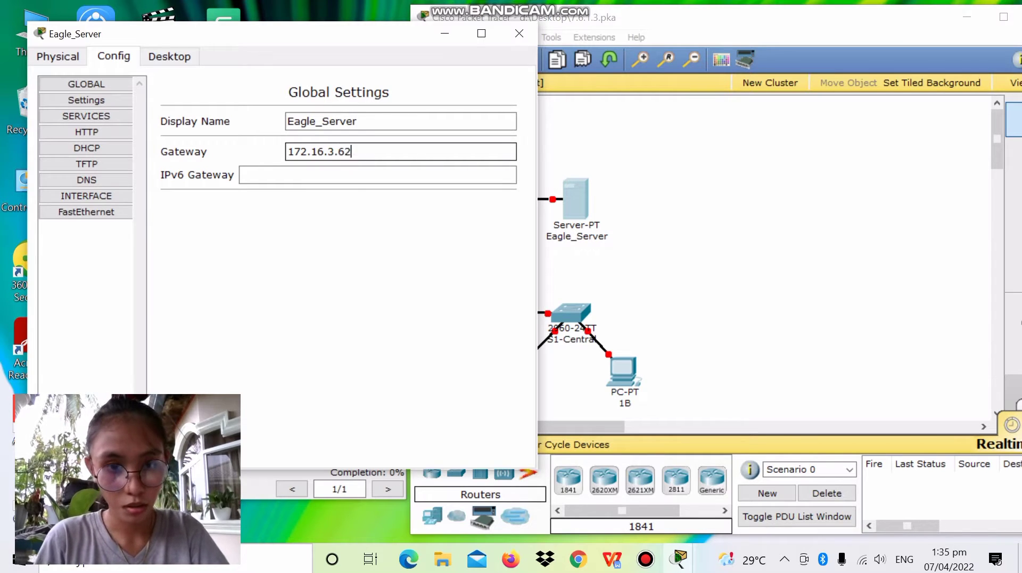
key("Return")
- Enter 172.16.3.61 as Eagle_Server's IPv6 gateway
left_click(245, 174)
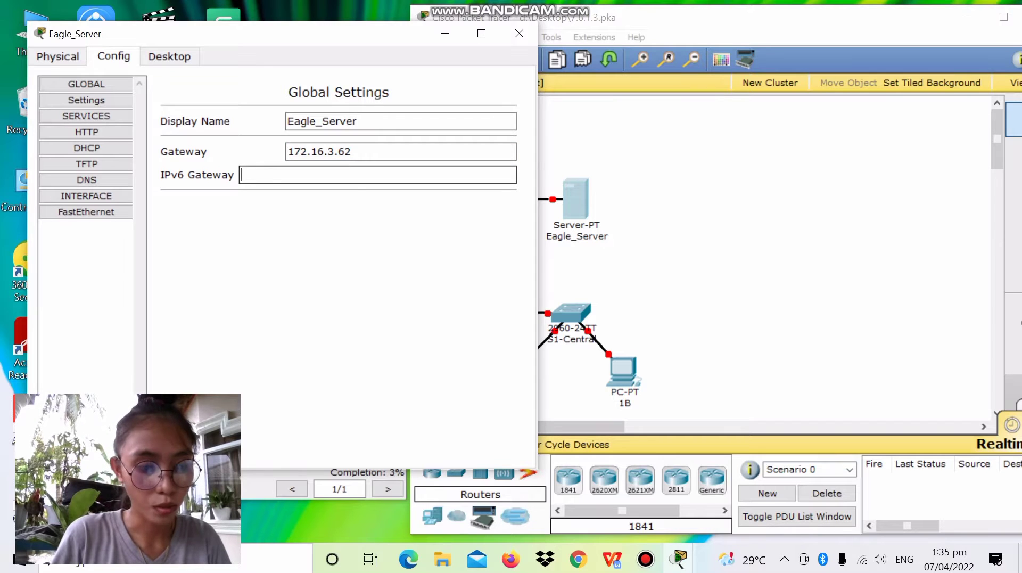
type("172")
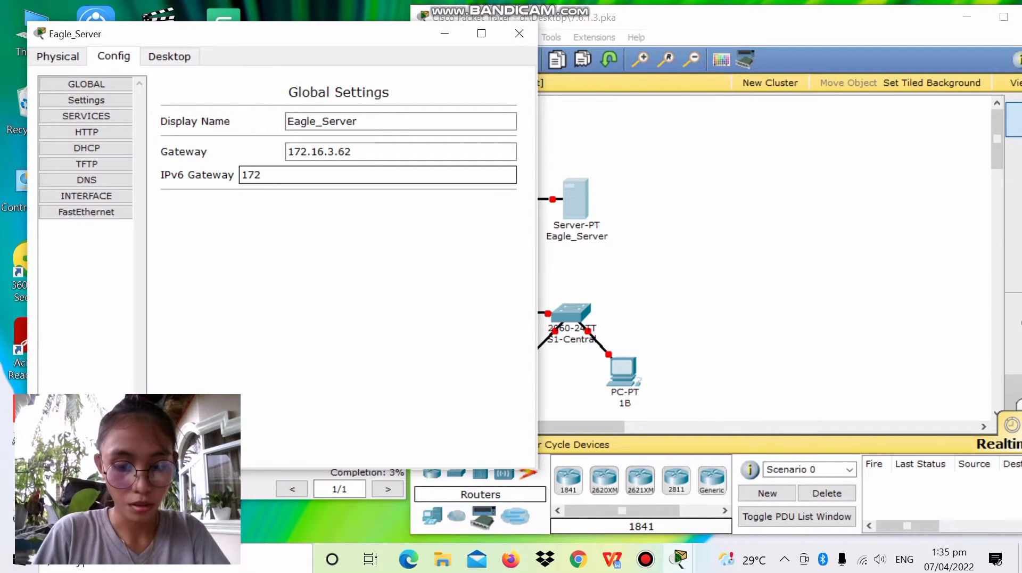
type(".1")
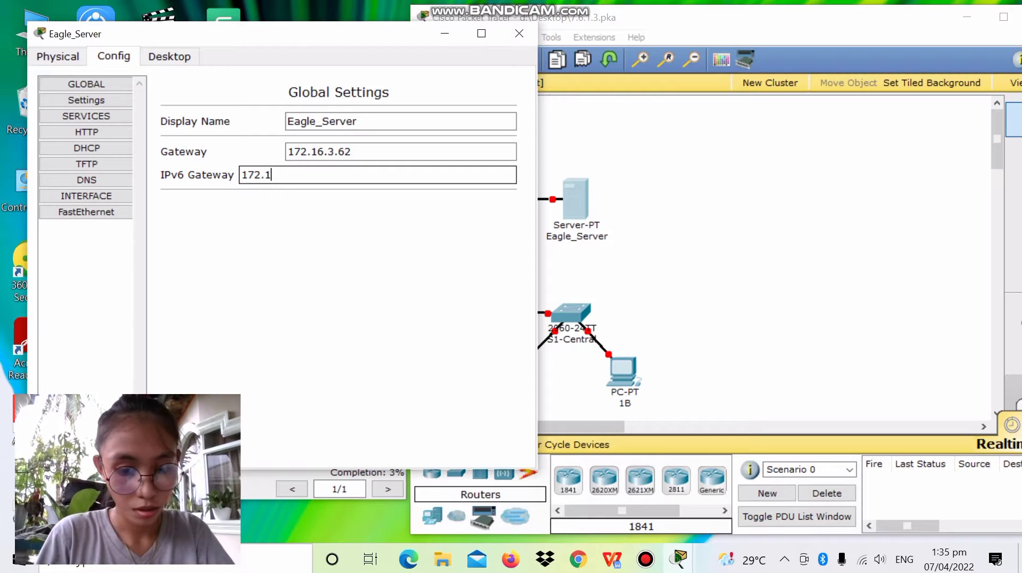
type("6.3")
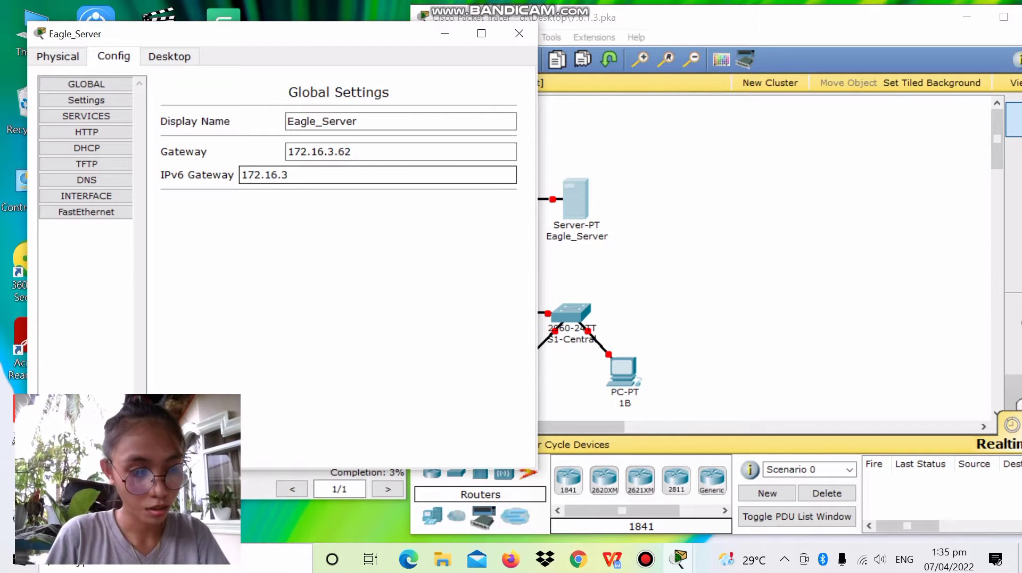
type(".")
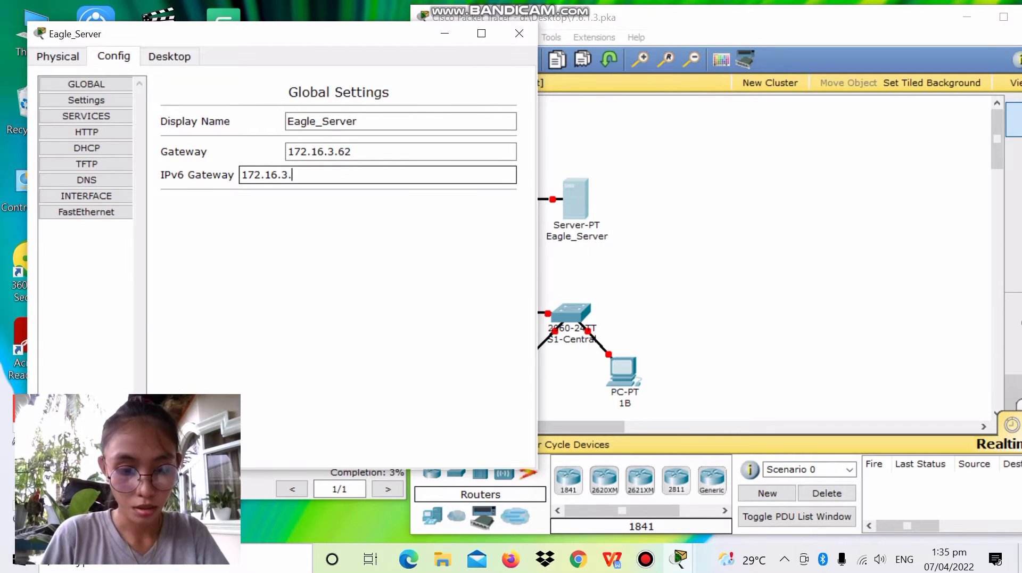
type("61")
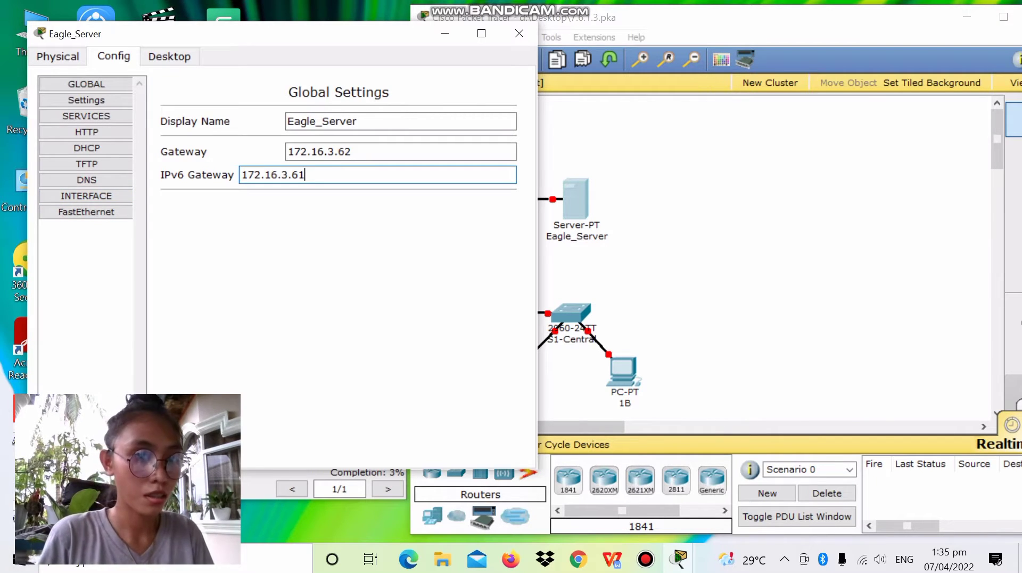
- Open Eagle_Server's FastEthernet interface settings and enter 172.16.3.61 as its IP address
left_click(86, 211)
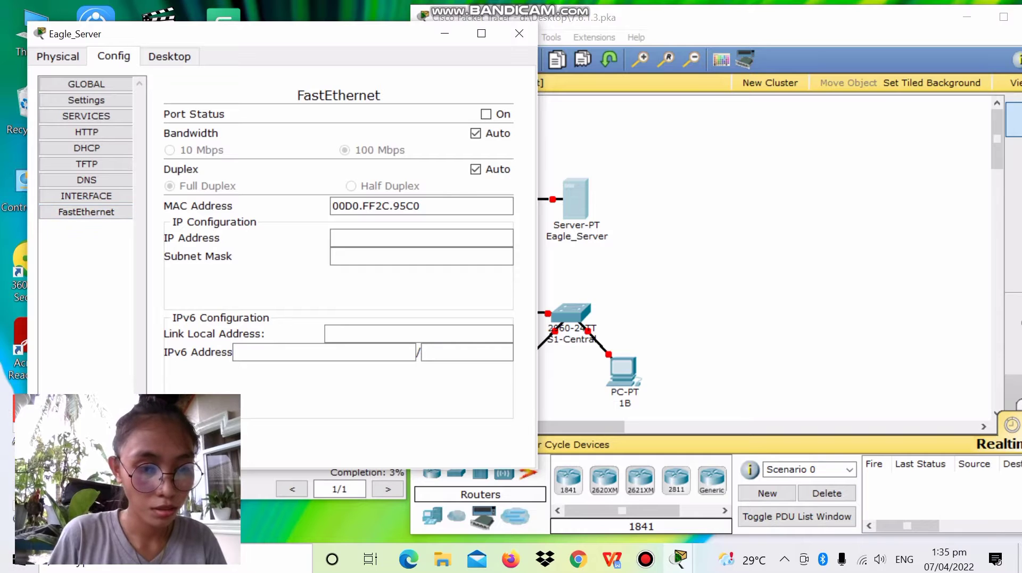
left_click(421, 238)
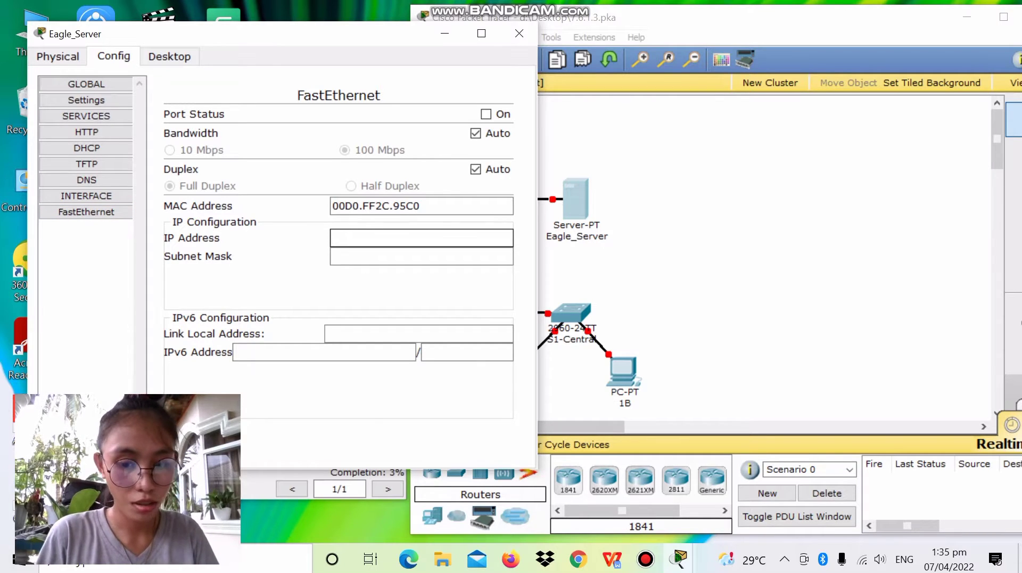
type("1")
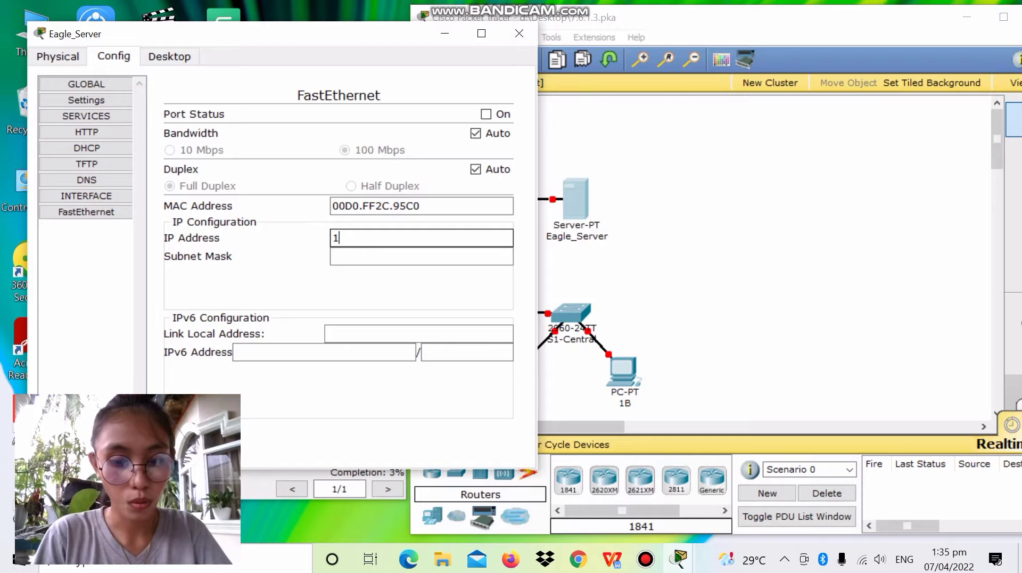
type("72.")
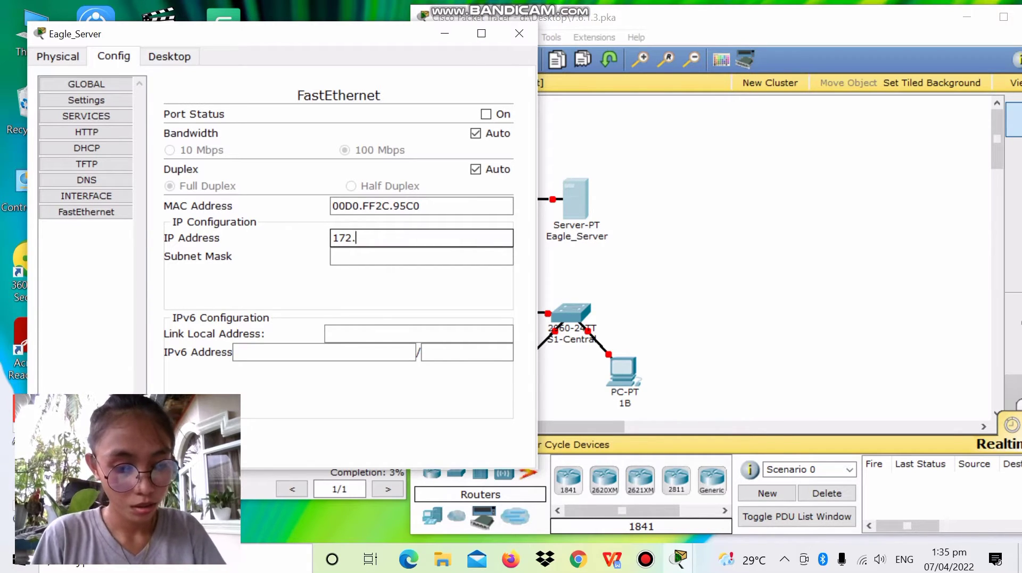
type("16.")
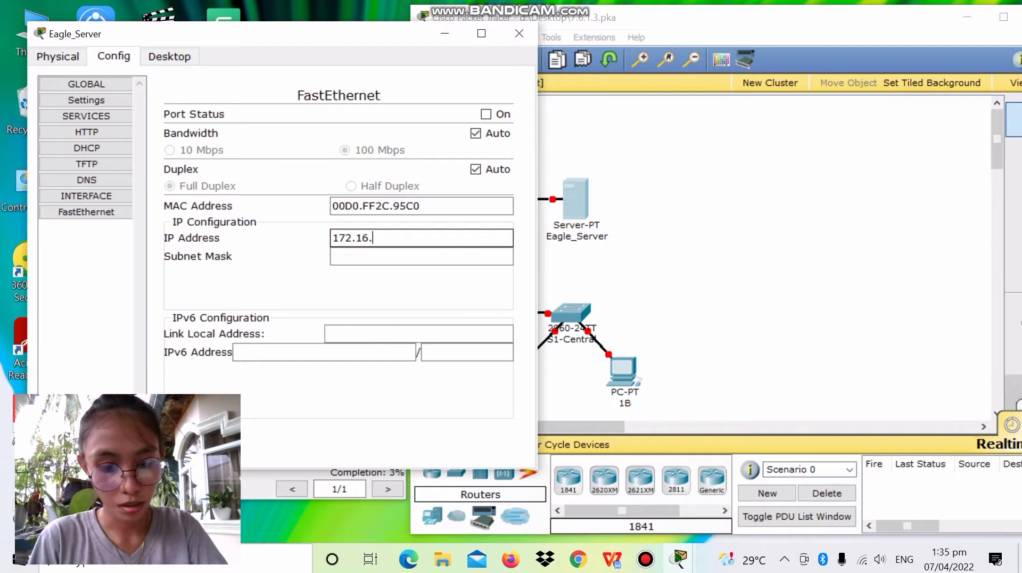
type("3")
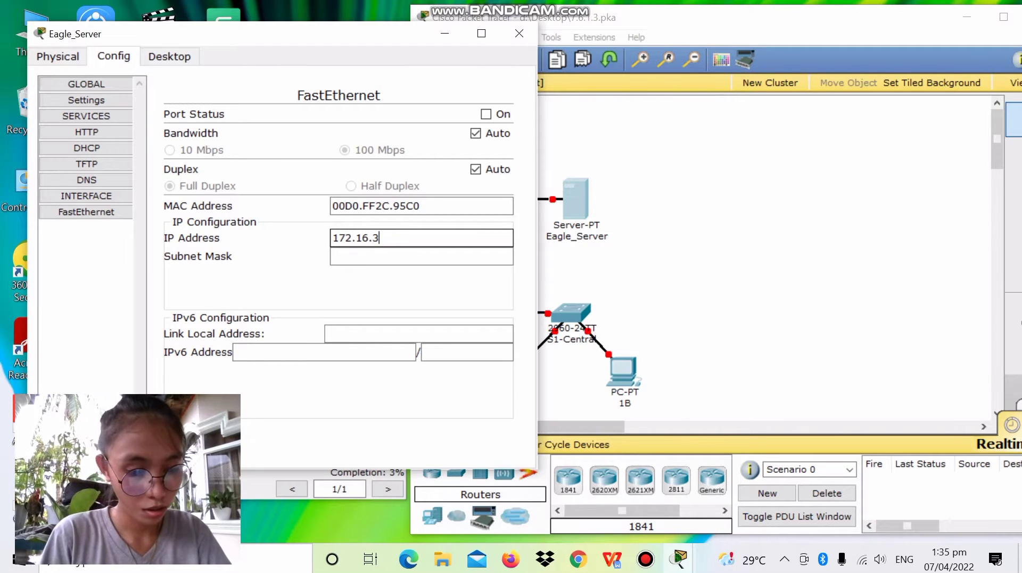
type(".61")
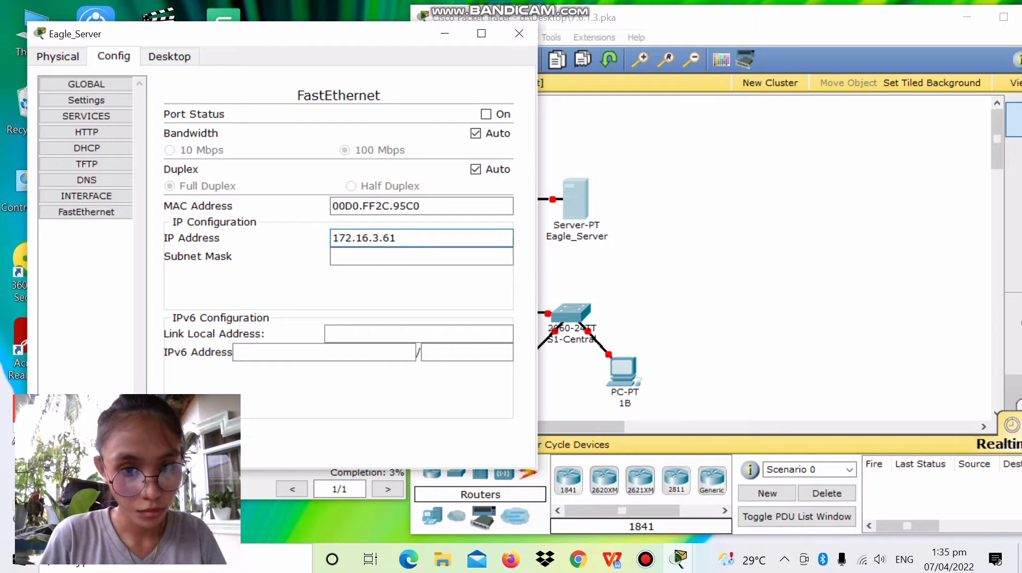
- Try to set the FastEthernet interface's subnet mask to 255.255.255.1192
left_click(336, 256)
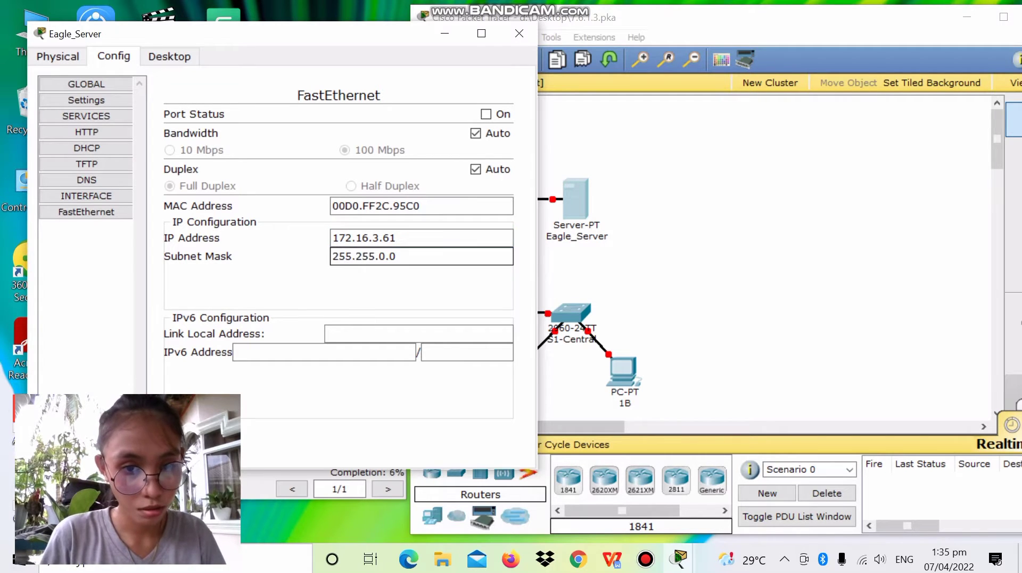
left_click(397, 256)
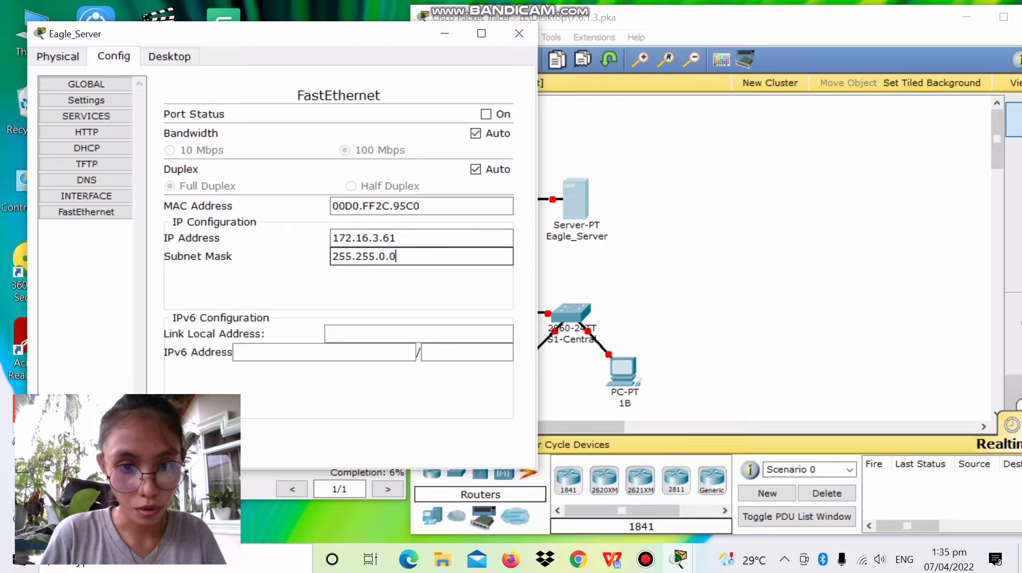
key("BackSpace")
key("BackSpace")
key("BackSpace")
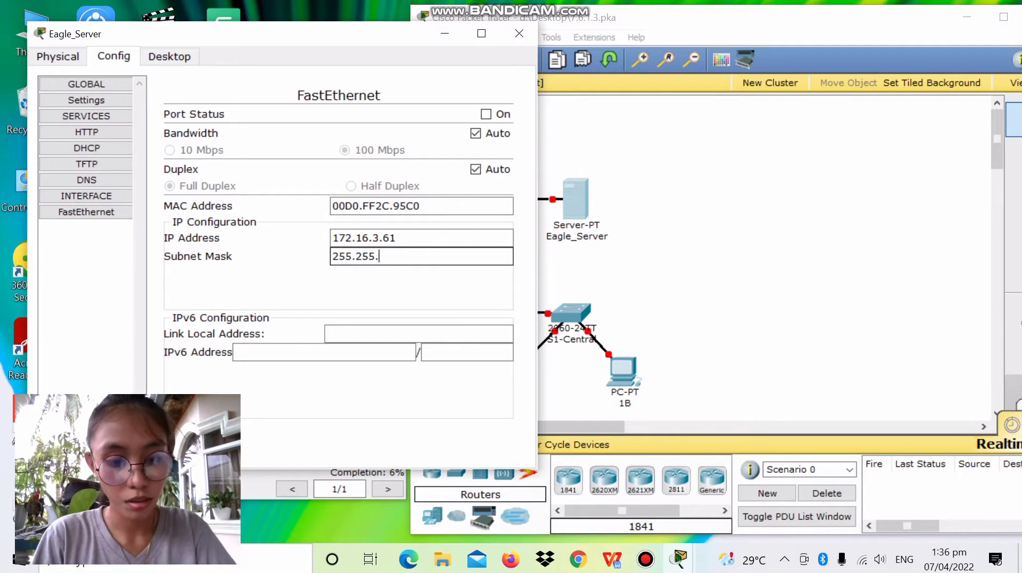
type("255")
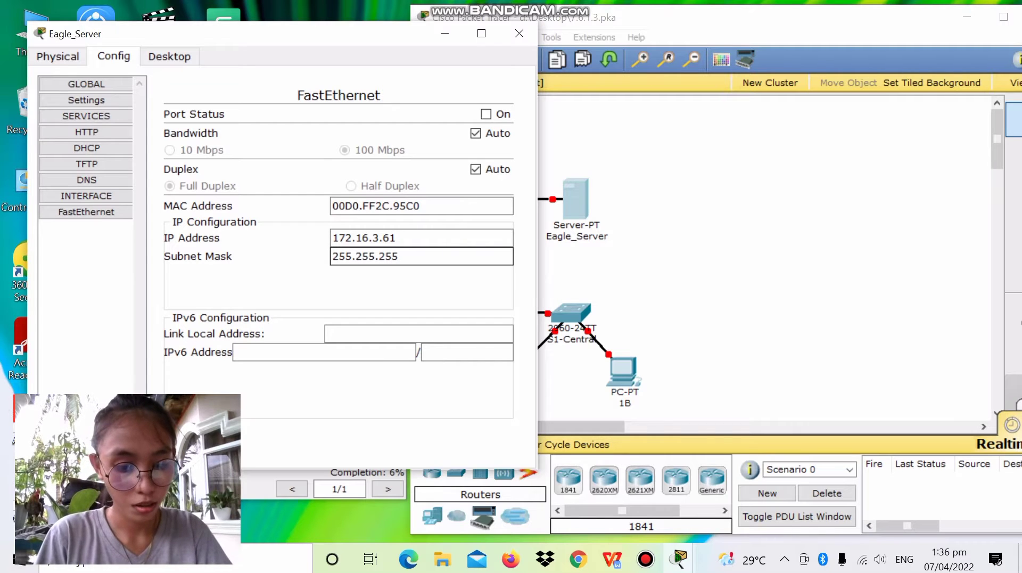
type(".1192")
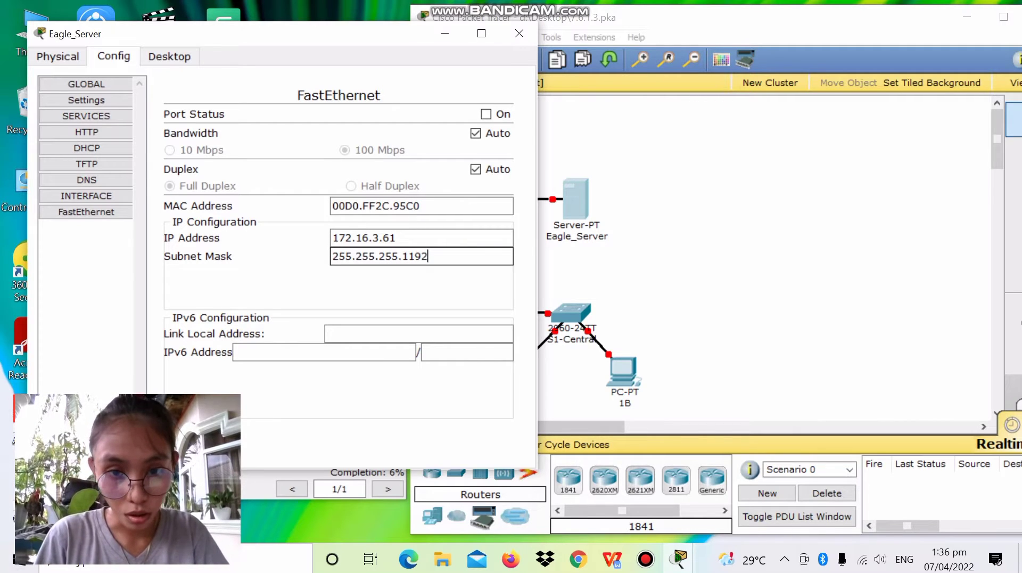
key("Return")
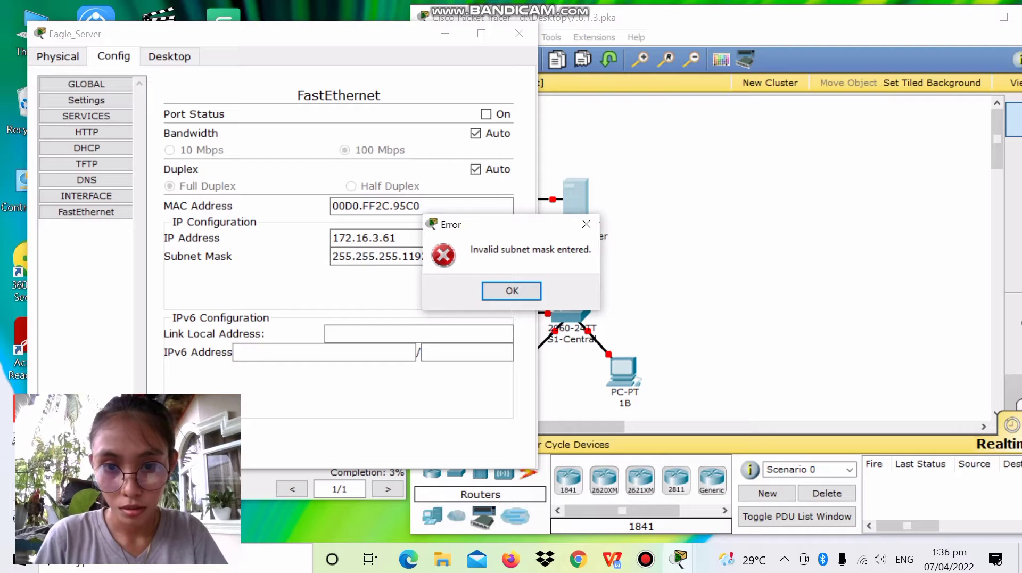
key("Return")
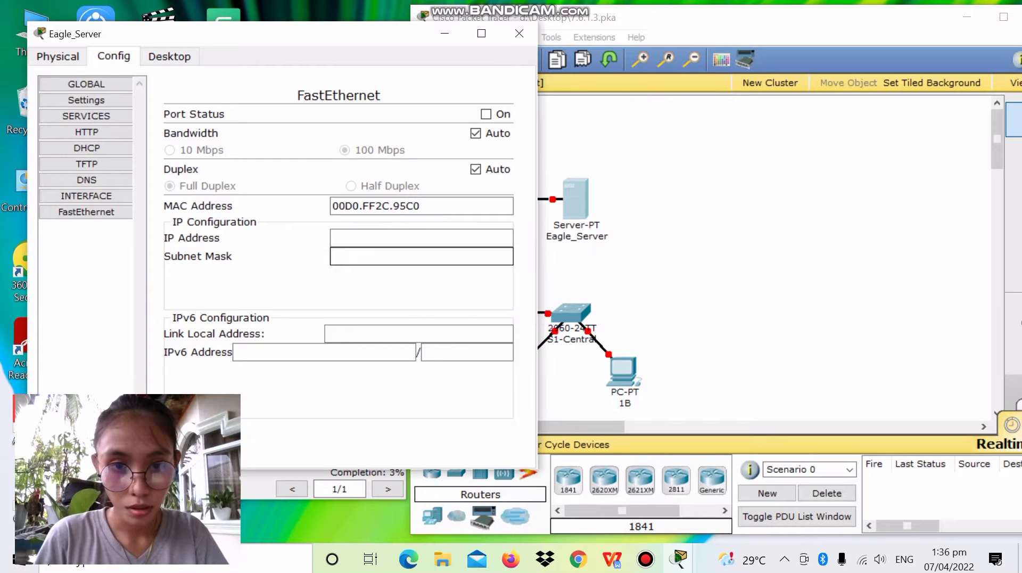
- Re-enter 172.16.3.61 as the IP address of Eagle_Server's FastEthernet interface
left_click(421, 237)
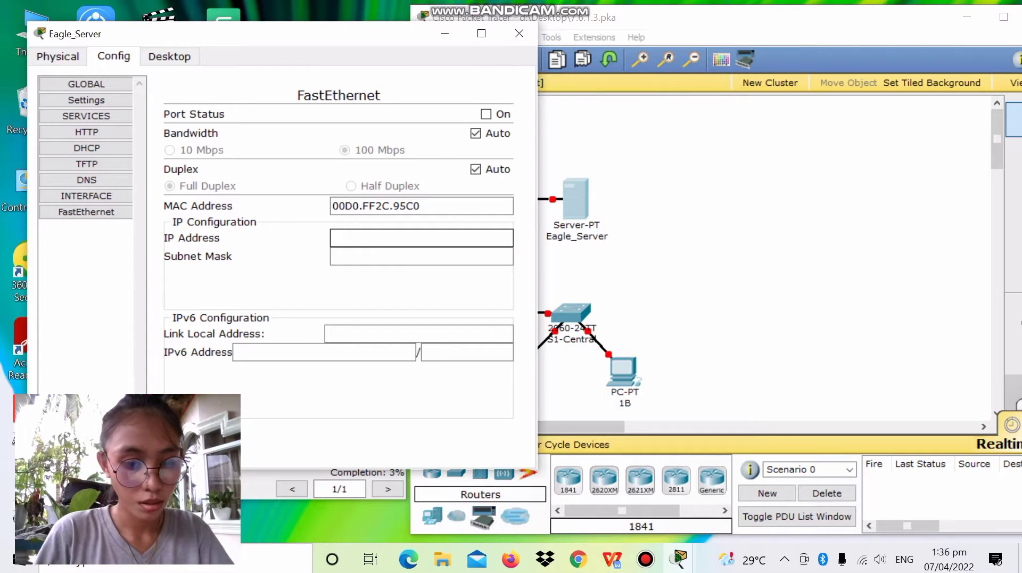
type("17")
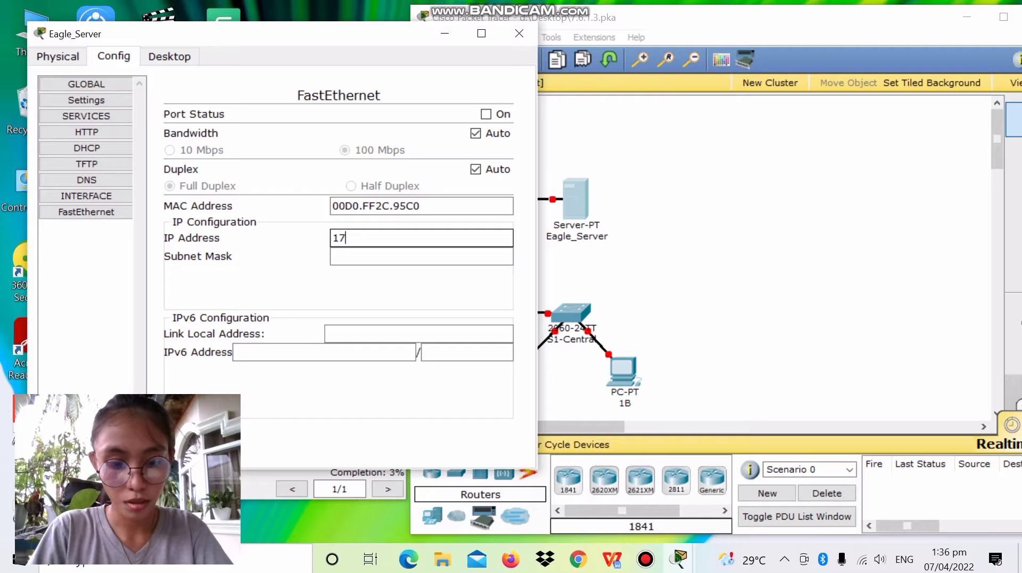
type("2.")
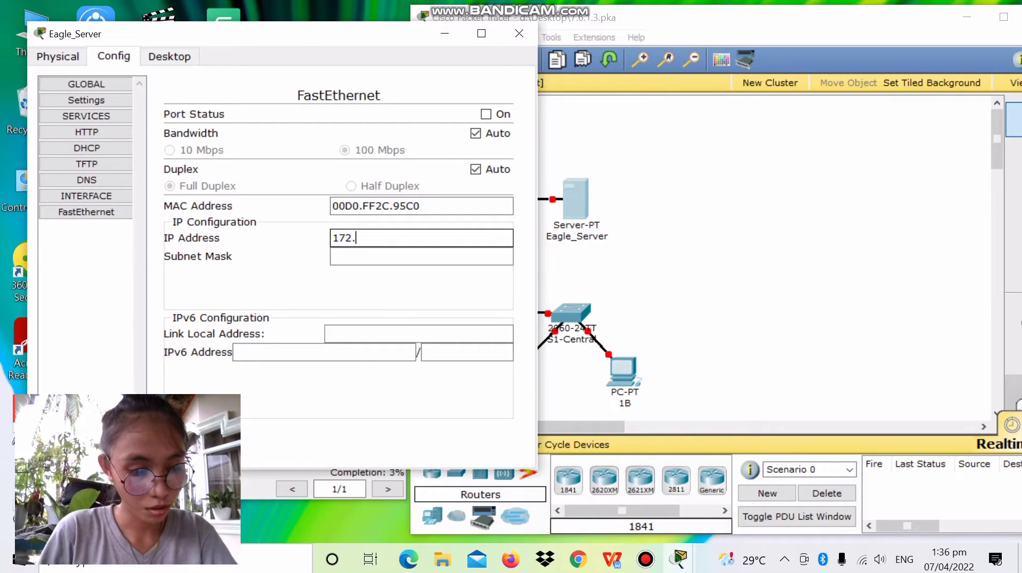
type("16.")
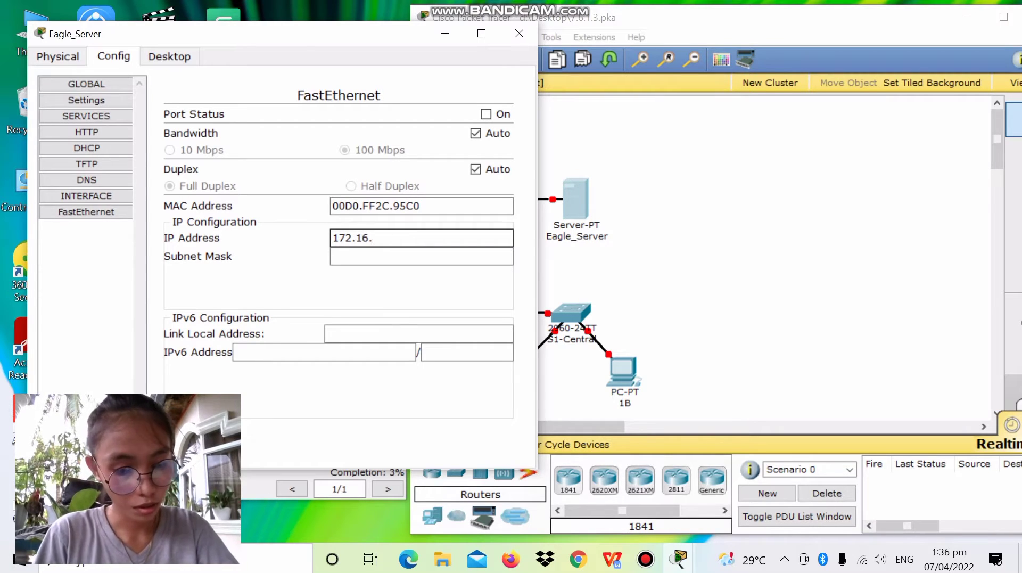
type("3.61")
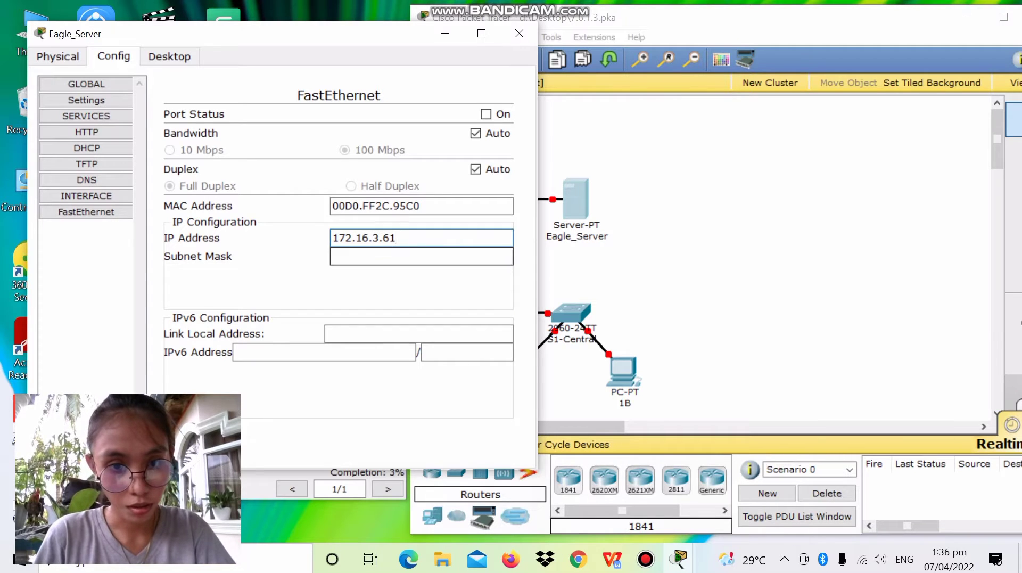
- Set the FastEthernet interface's subnet mask to 255.255.255.192 and turn its port status on
left_click(376, 257)
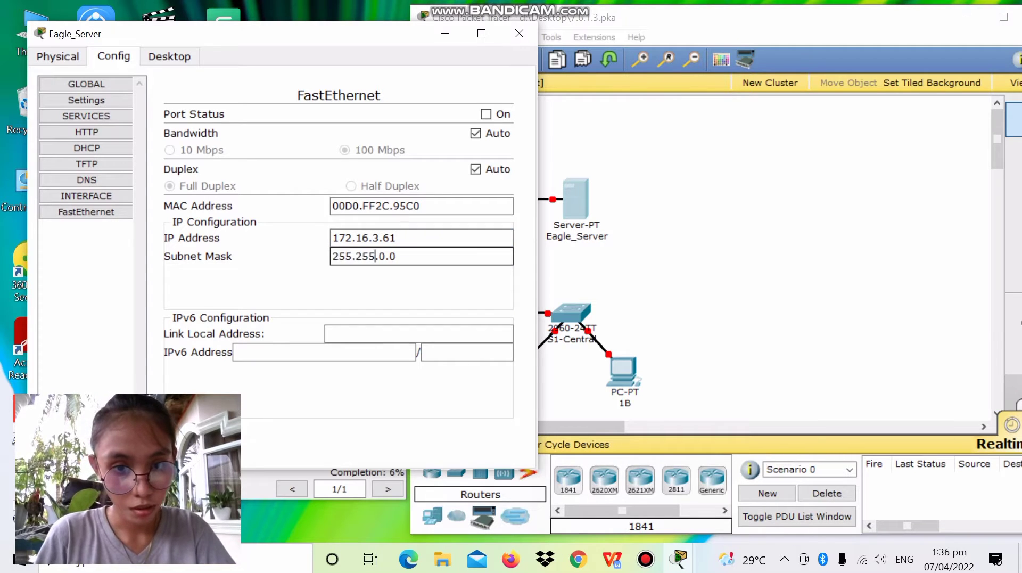
left_click(396, 256)
key("BackSpace")
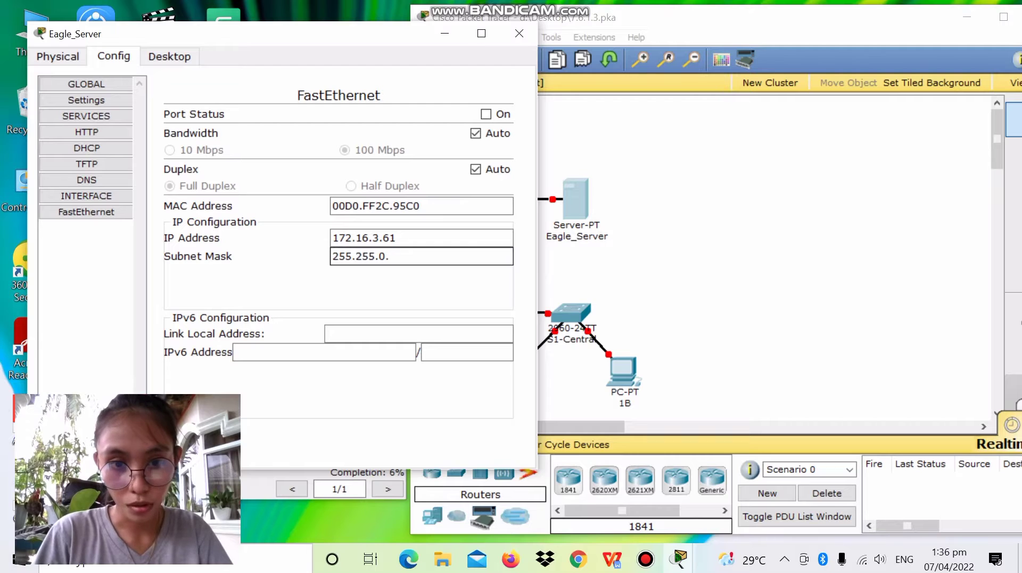
key("BackSpace")
type("255")
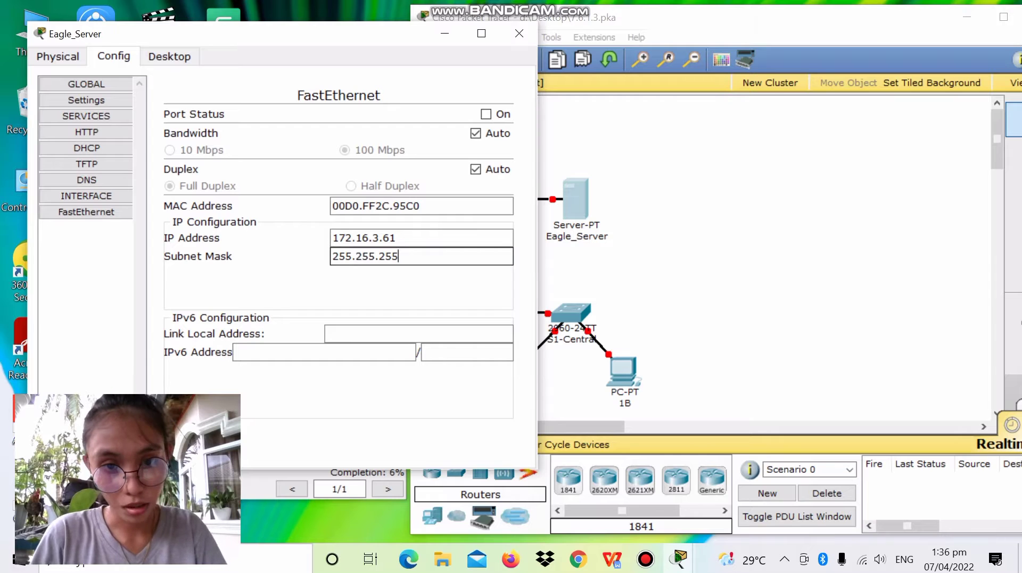
type(".192")
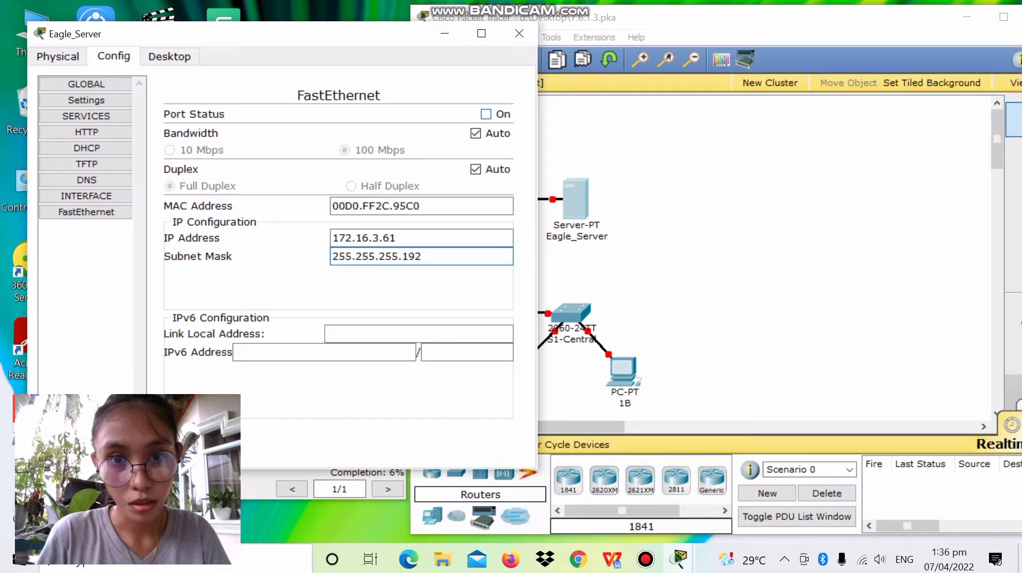
left_click(486, 114)
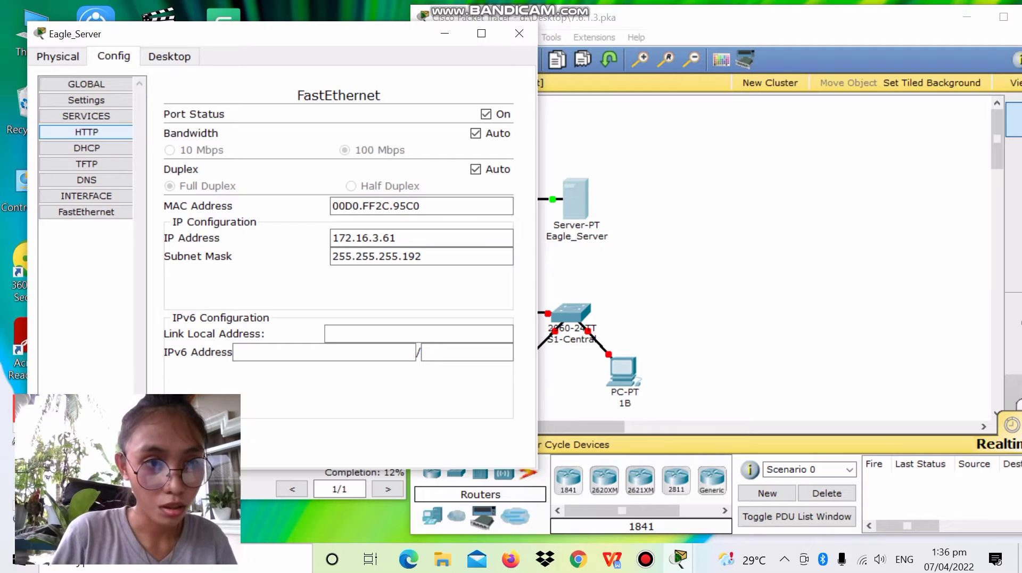
- Turn on the HTTP and DNS services on Eagle_Server
left_click(86, 132)
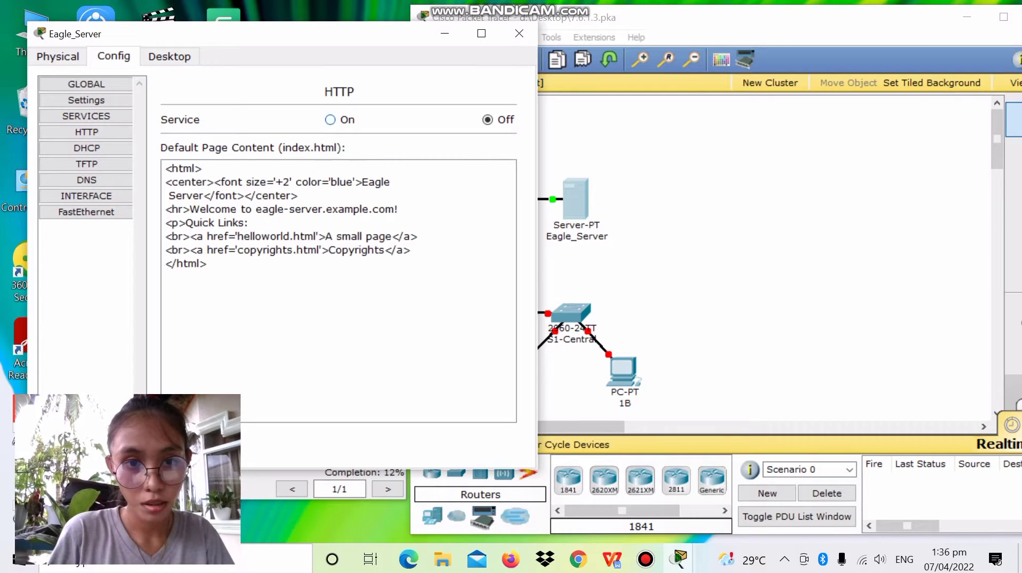
left_click(330, 119)
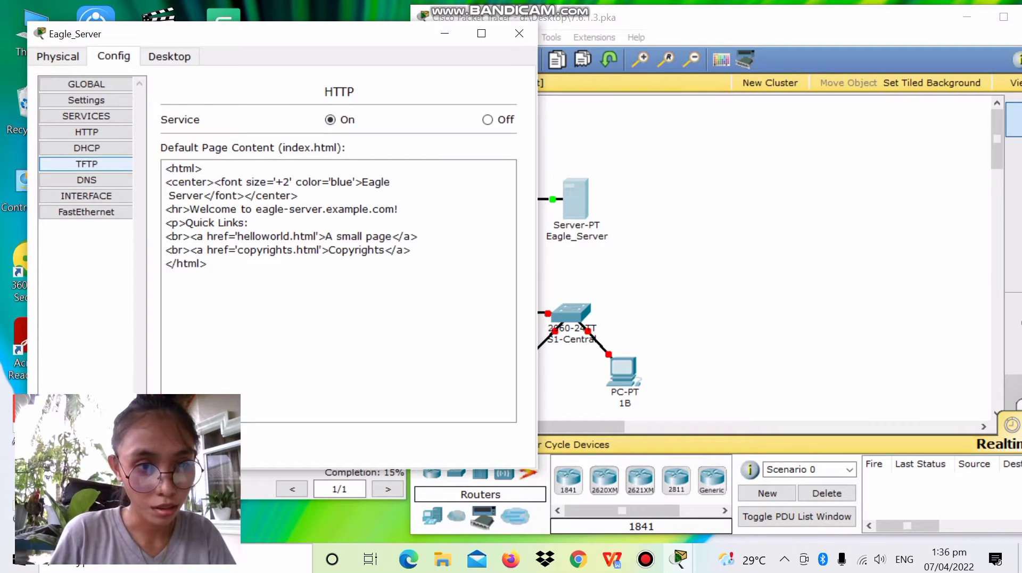
left_click(86, 180)
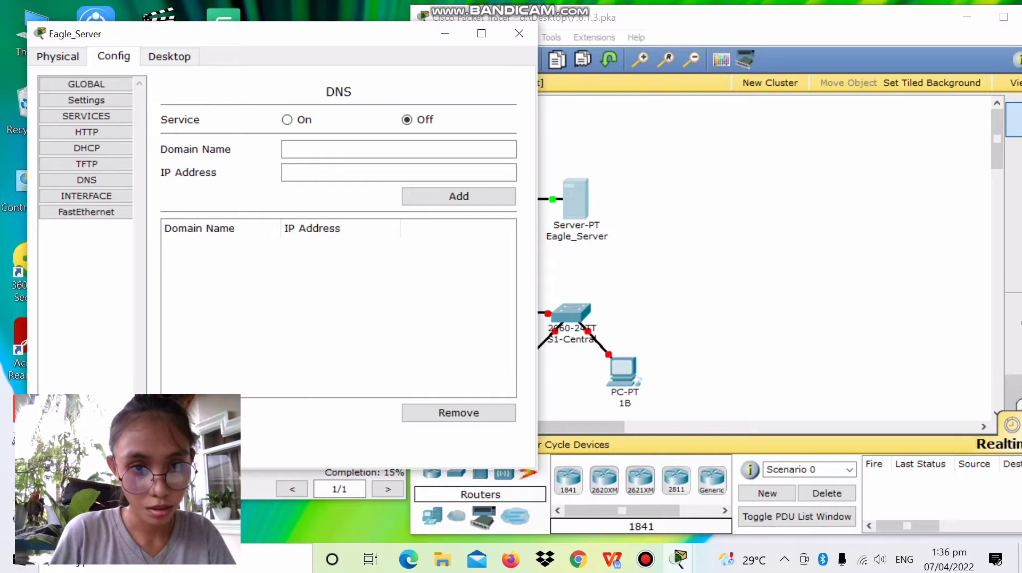
left_click(287, 120)
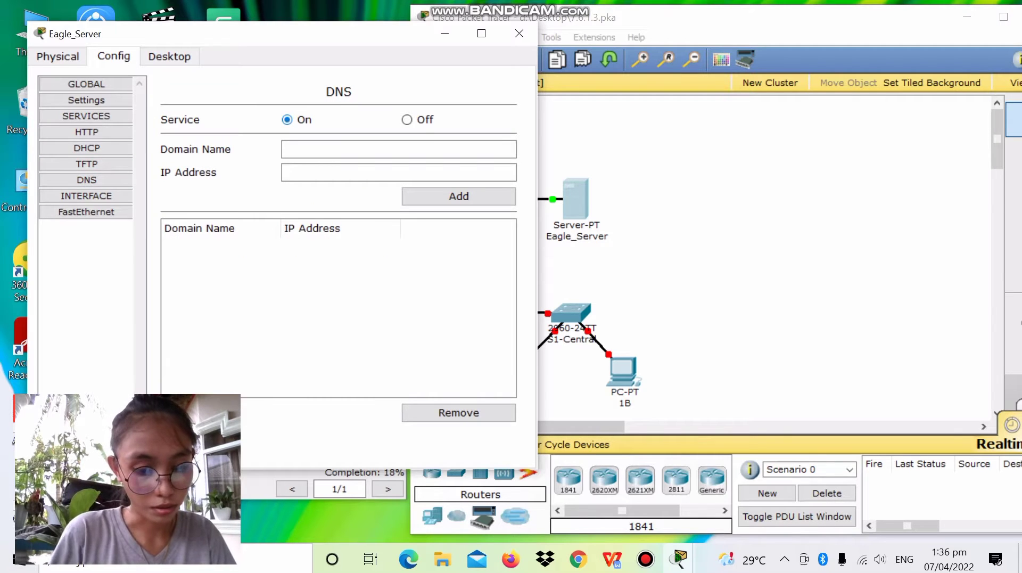
- Enter eagle-server.example.com as the domain name for a new DNS record on Eagle_Server
left_click(298, 149)
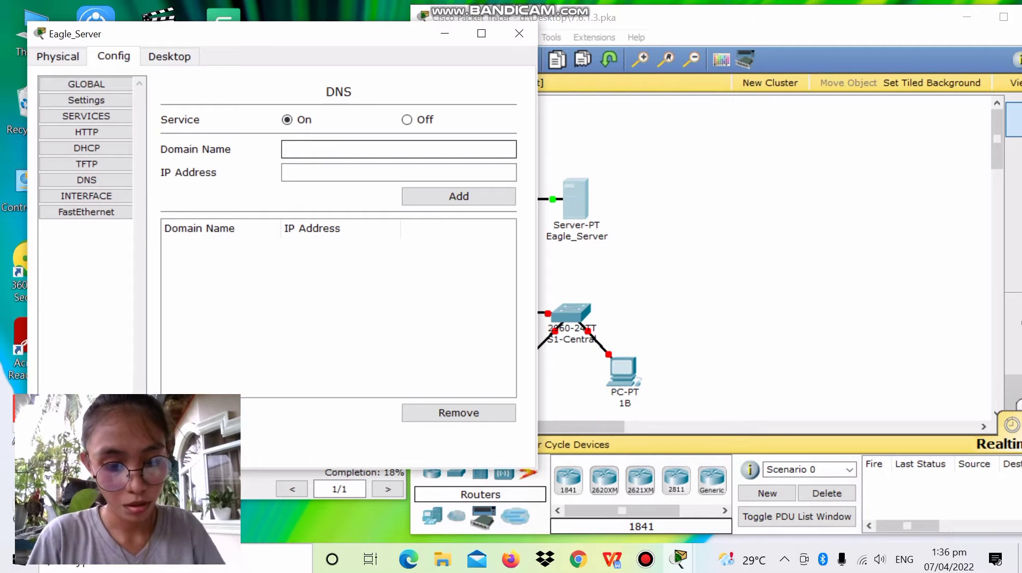
type("egle")
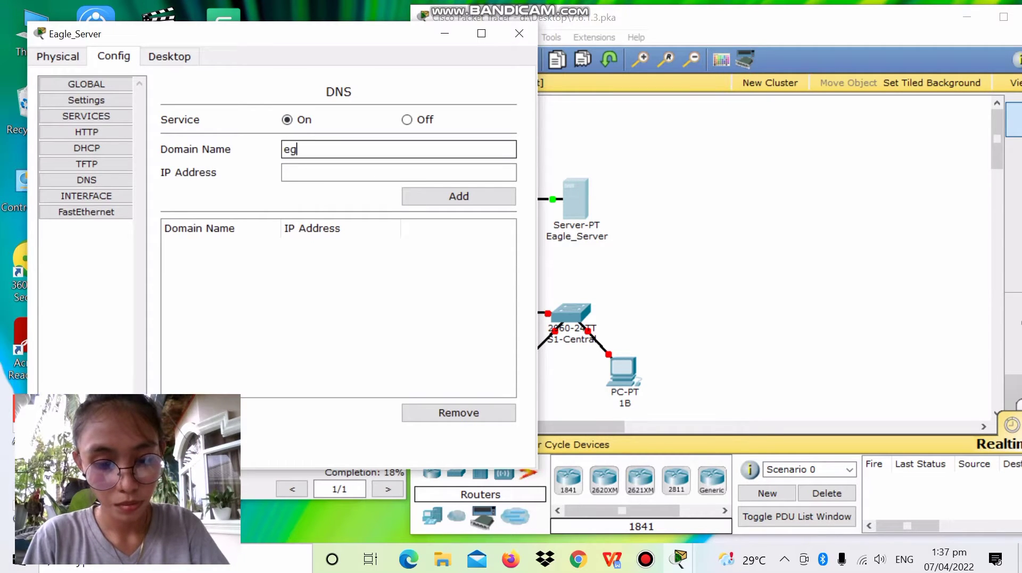
key("BackSpace")
key("BackSpace")
key("BackSpace")
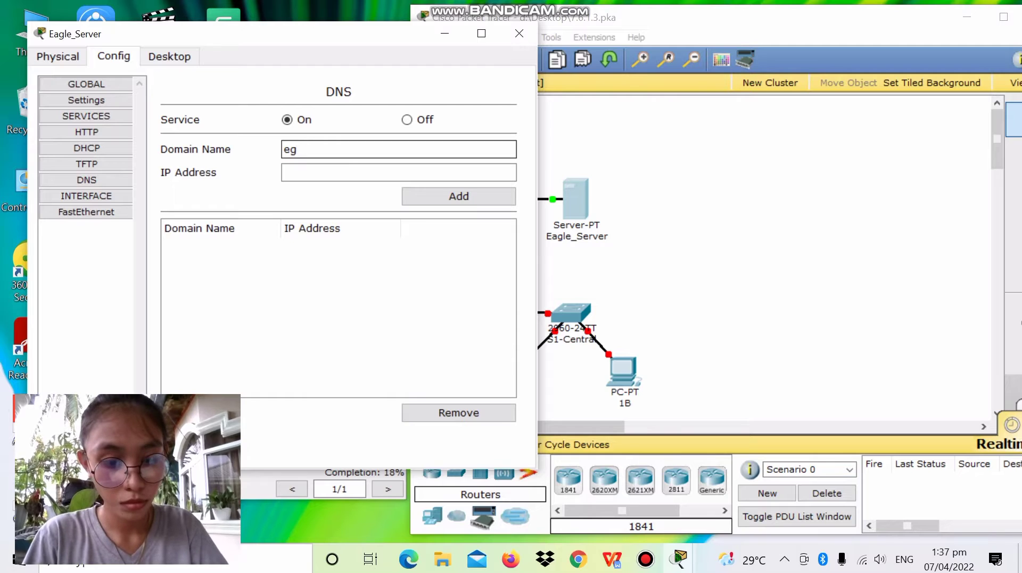
type("agle")
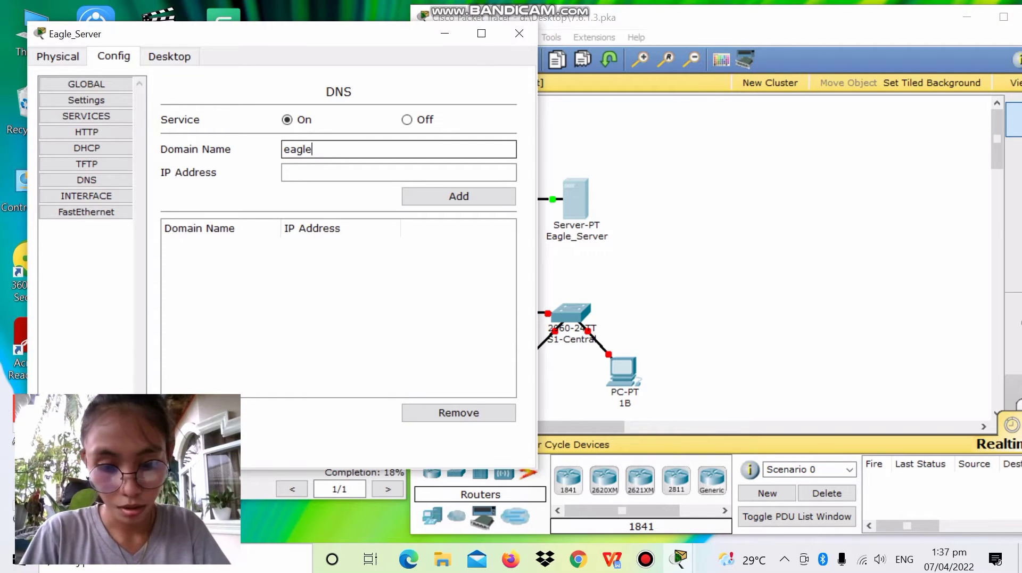
type("-server")
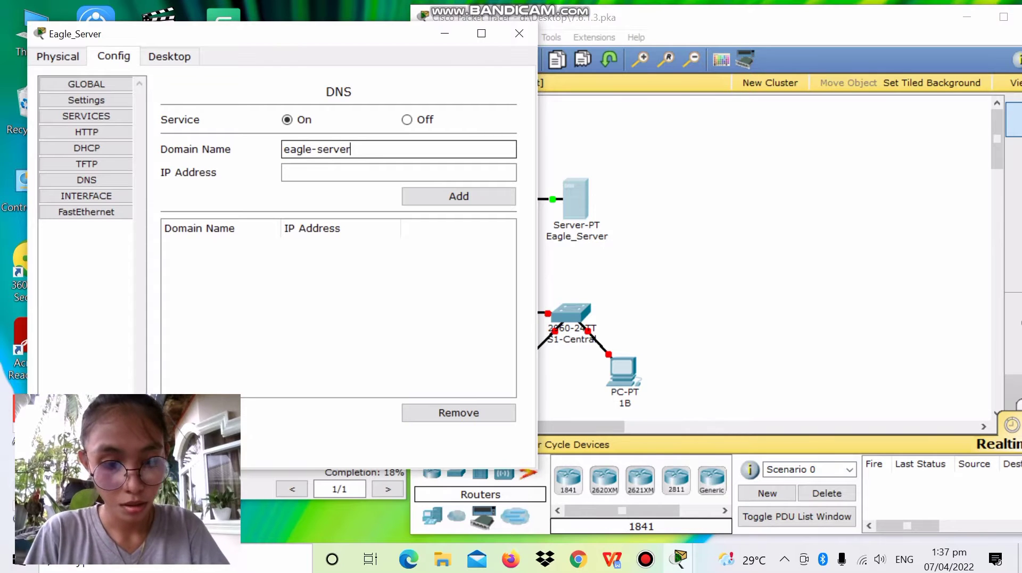
type(".exam")
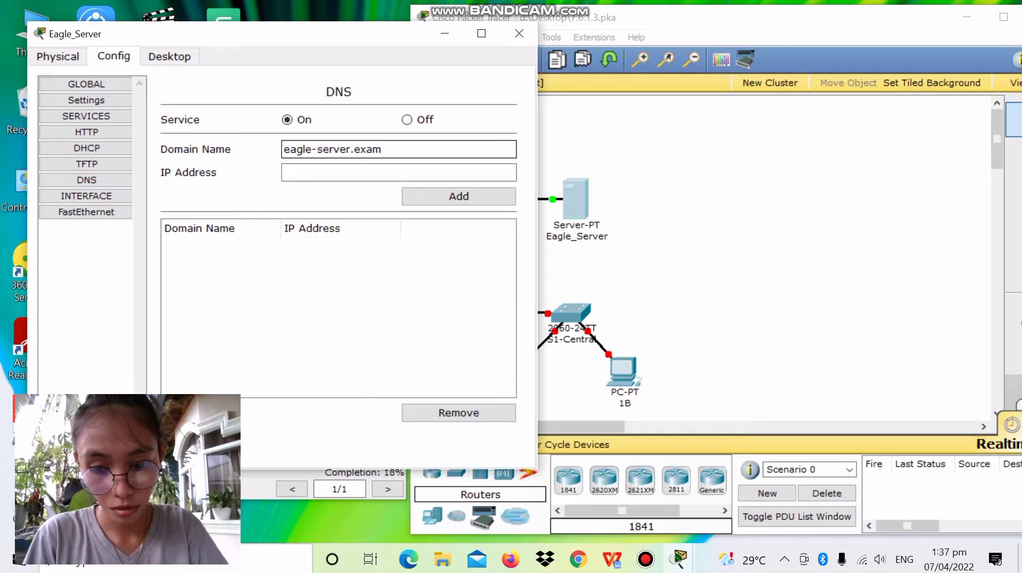
type("ple")
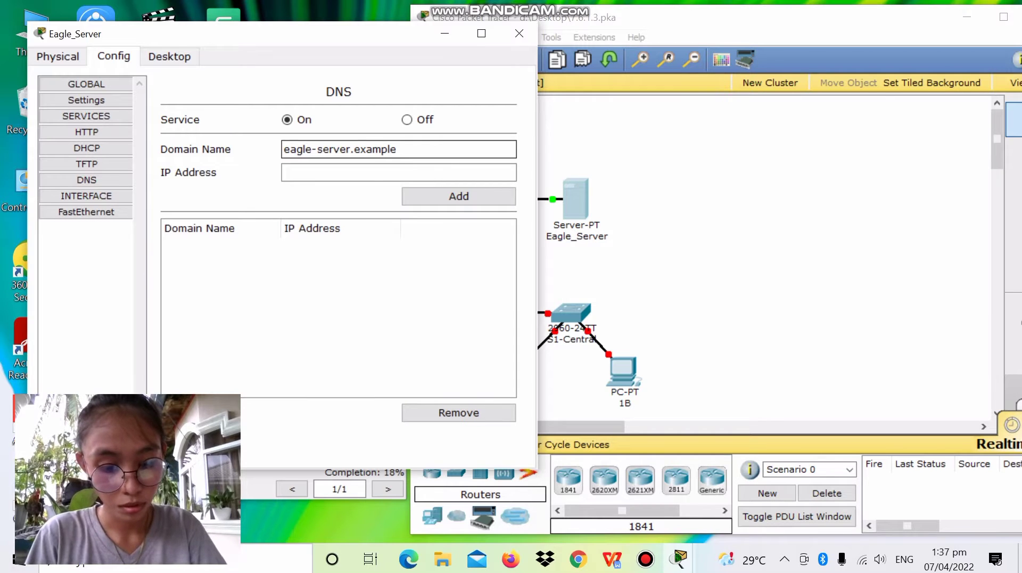
type(".com")
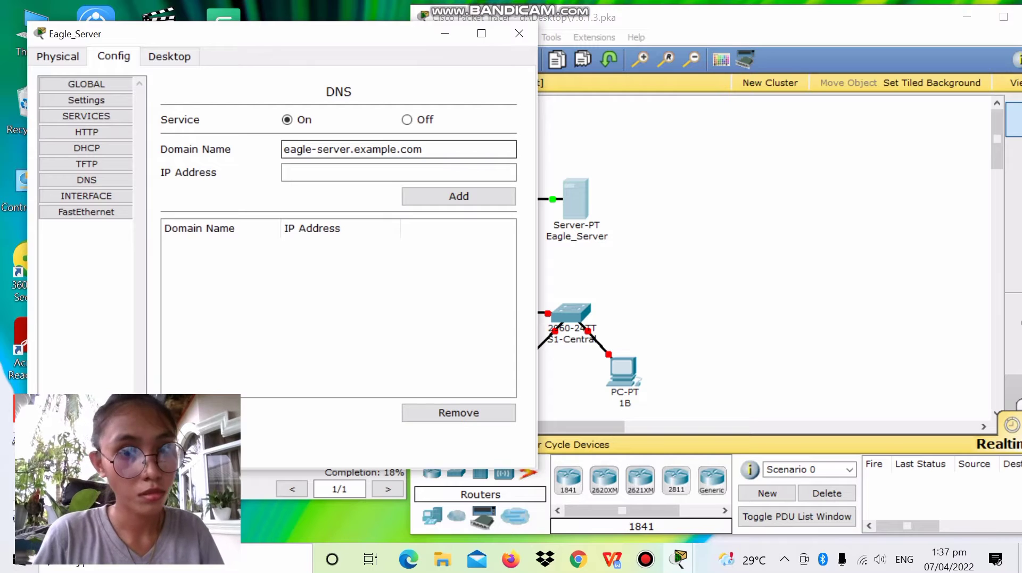
- Set the DNS record's IP address to 172.16.3.61, add the record and close Eagle_Server's configuration
left_click(399, 172)
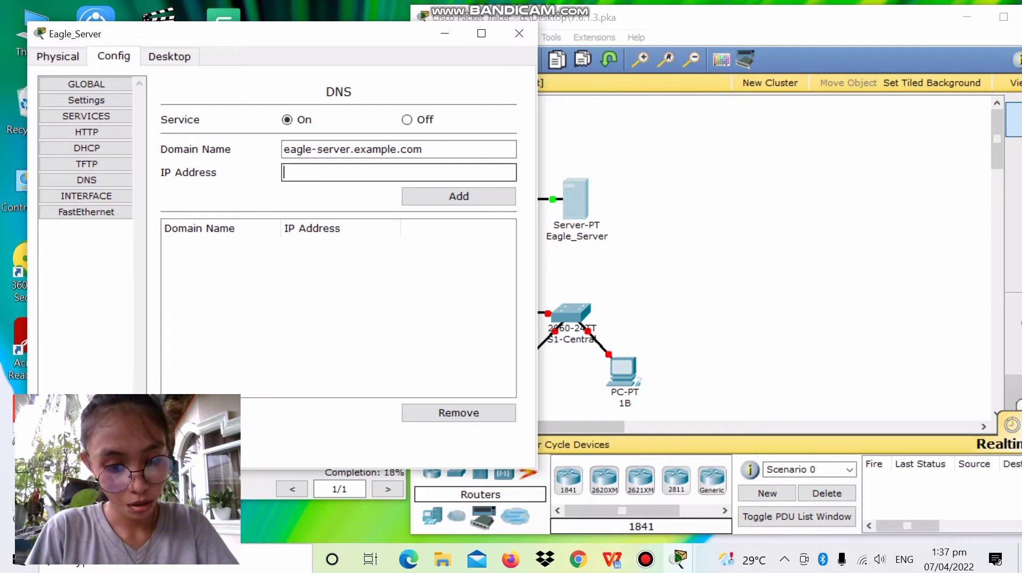
type("172.")
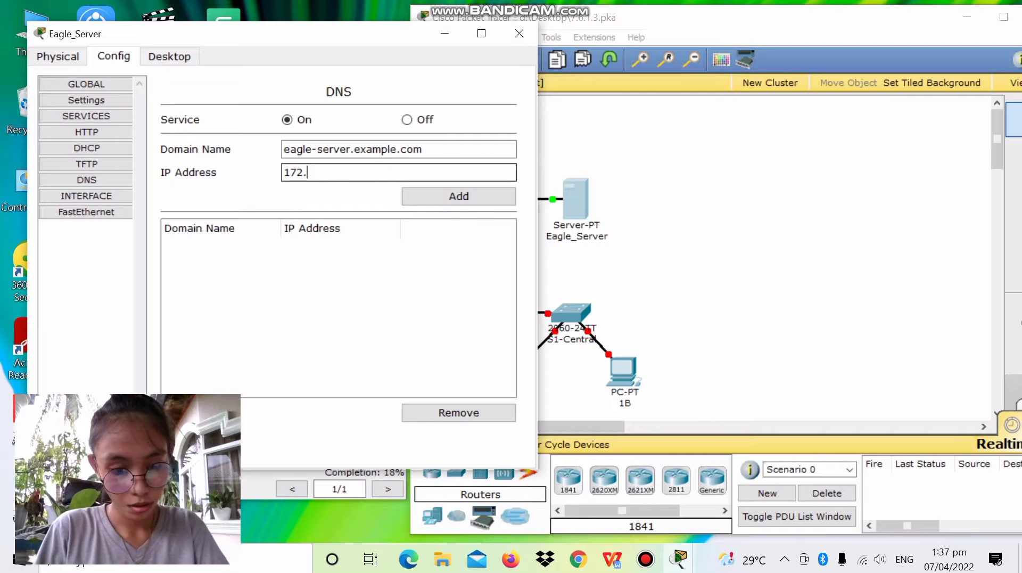
type("16.3")
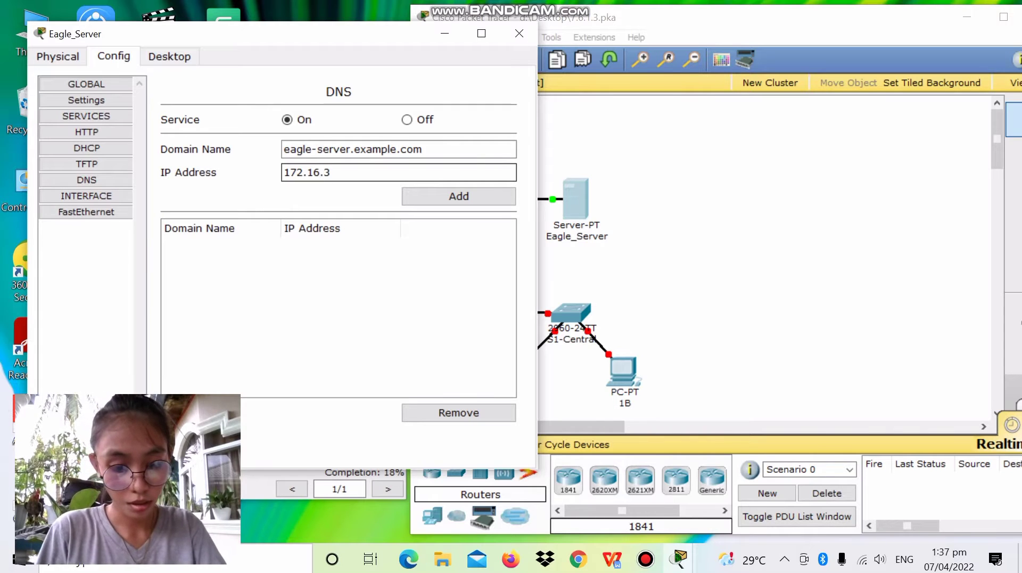
type(".")
type("61")
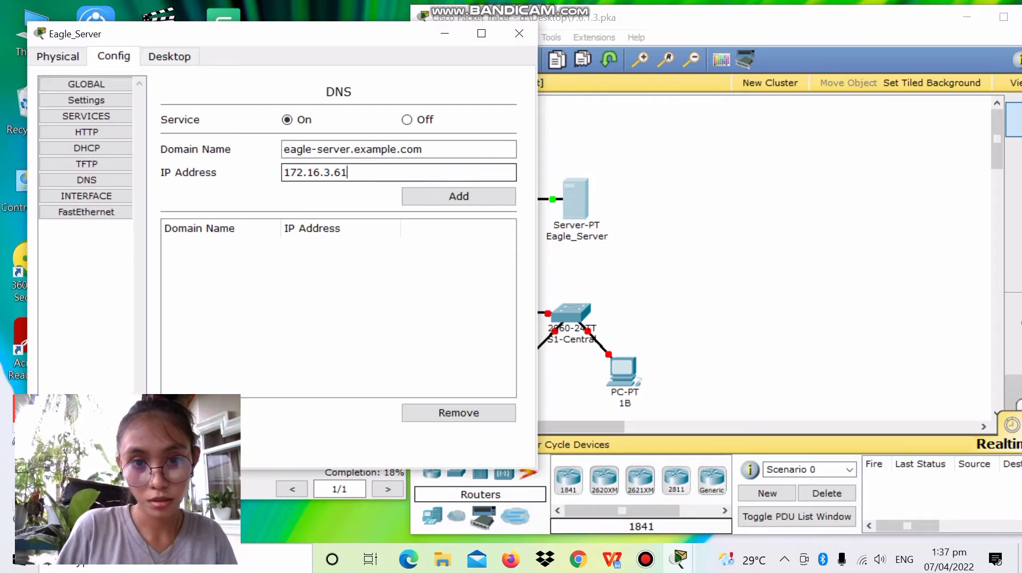
key("Tab")
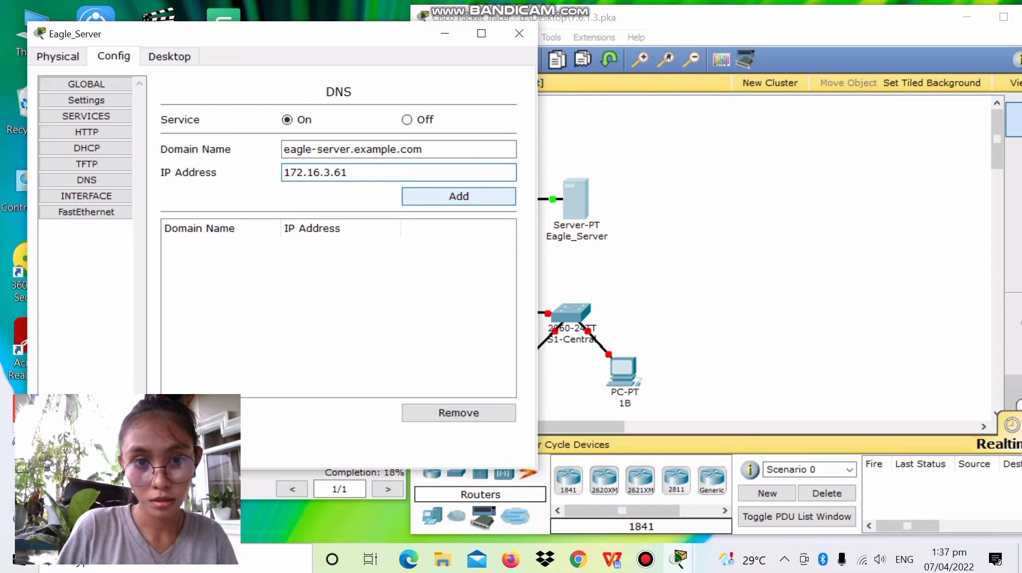
key("Return")
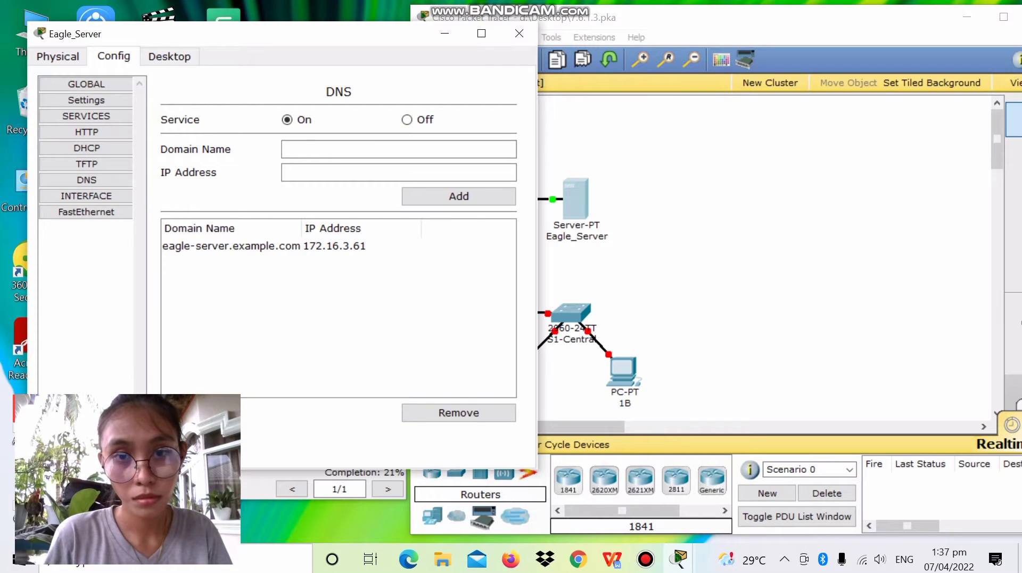
left_click(519, 33)
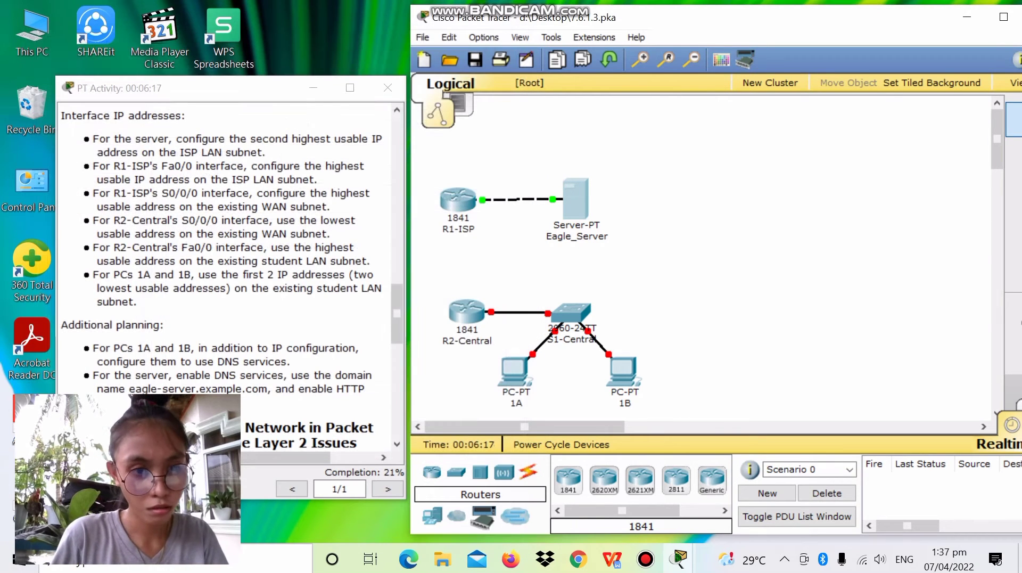
- Open R1-ISP's FastEthernet0/0 interface settings, with its window moved clear of the activity instructions
left_click(396, 314)
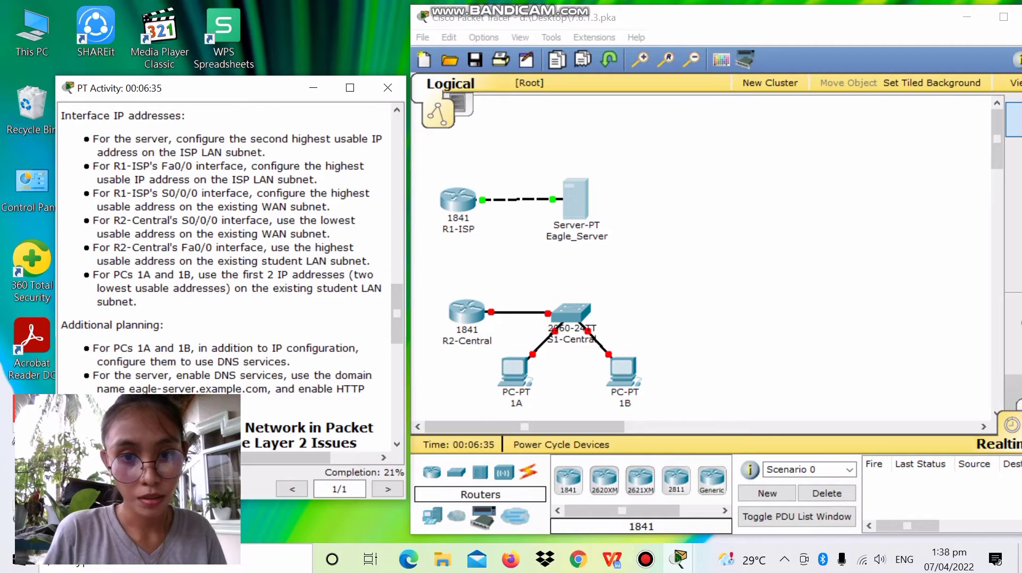
left_click(458, 200)
left_click_drag(314, 54, 607, 49)
left_click(428, 72)
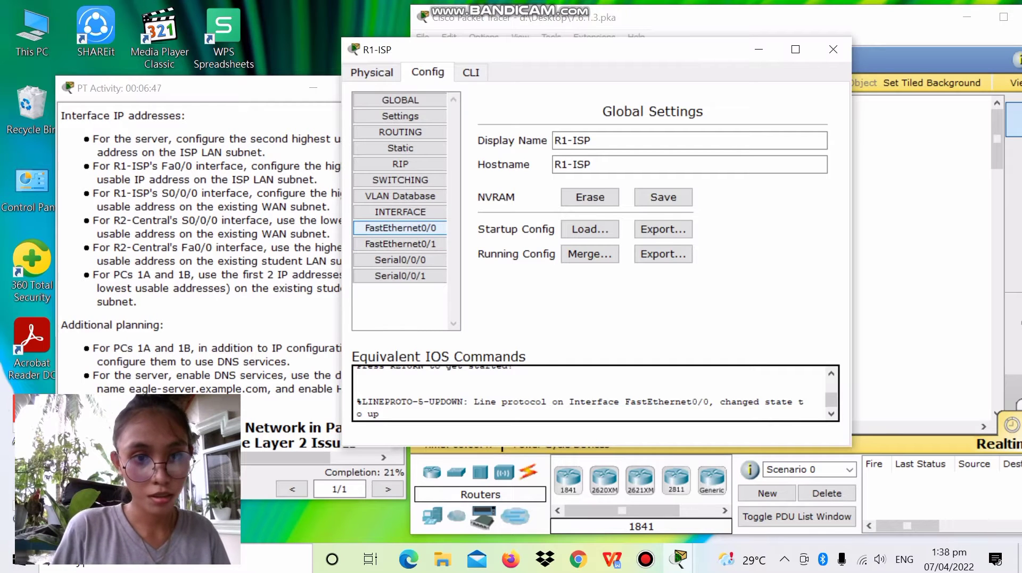
left_click(400, 227)
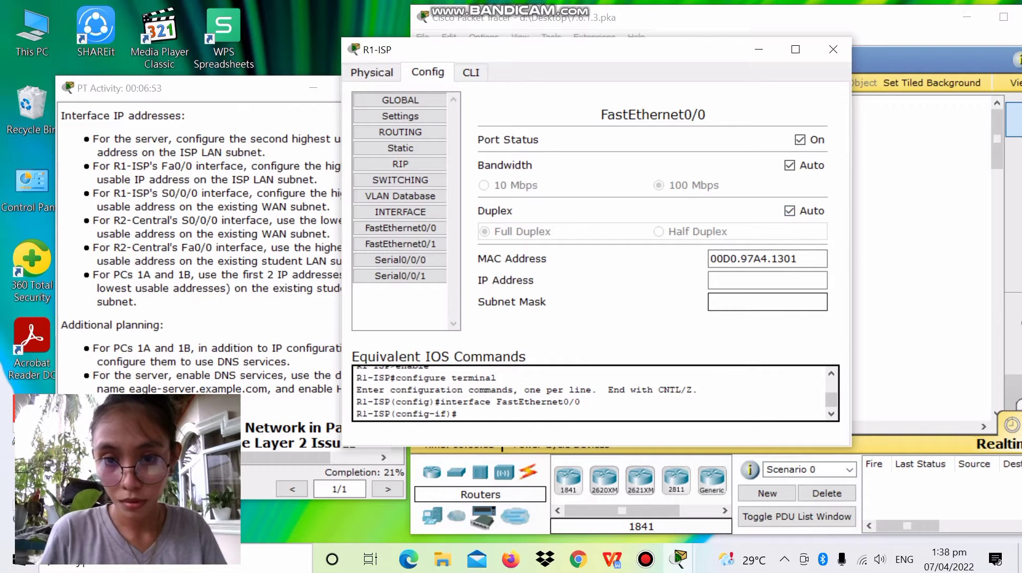
- Set the IP address of R1-ISP's FastEthernet0/0 interface to 172.16.3.62
left_click(766, 280)
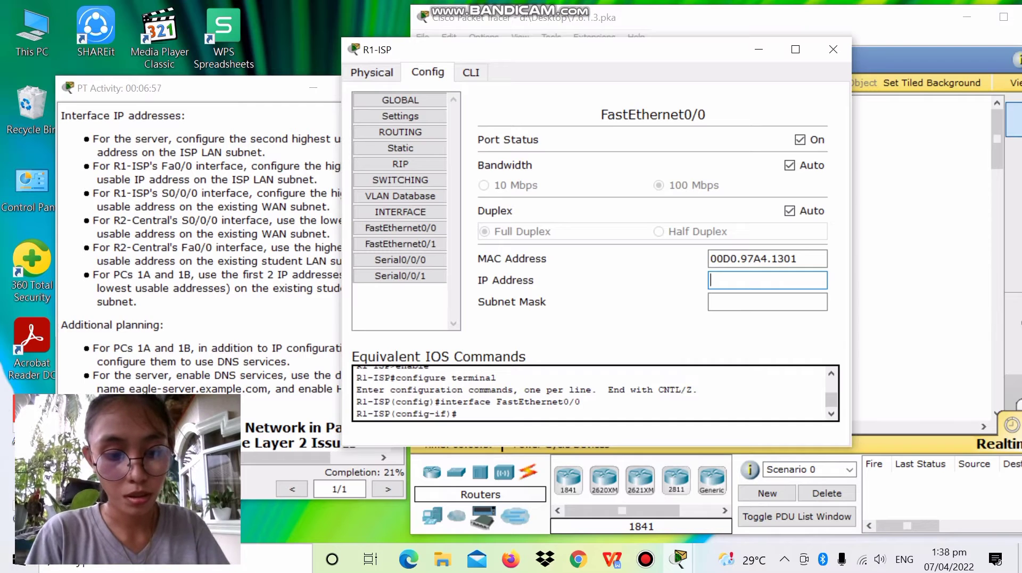
type("1")
type("7")
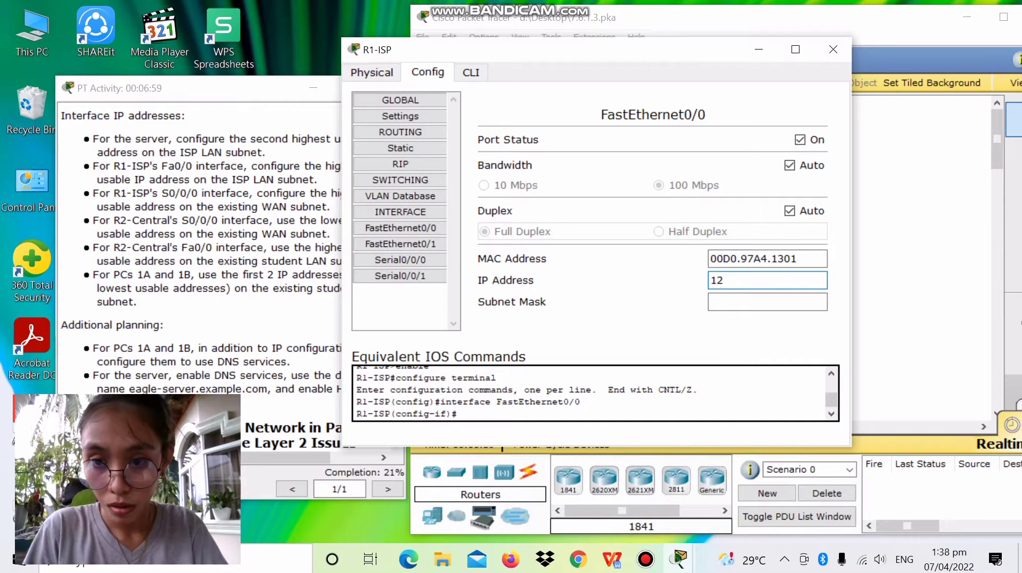
type("2")
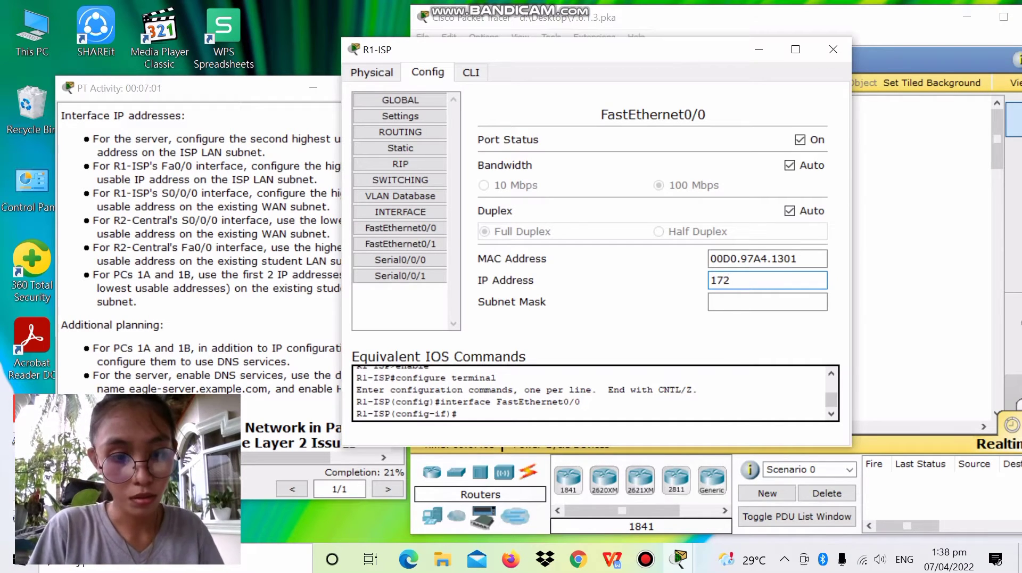
type(".")
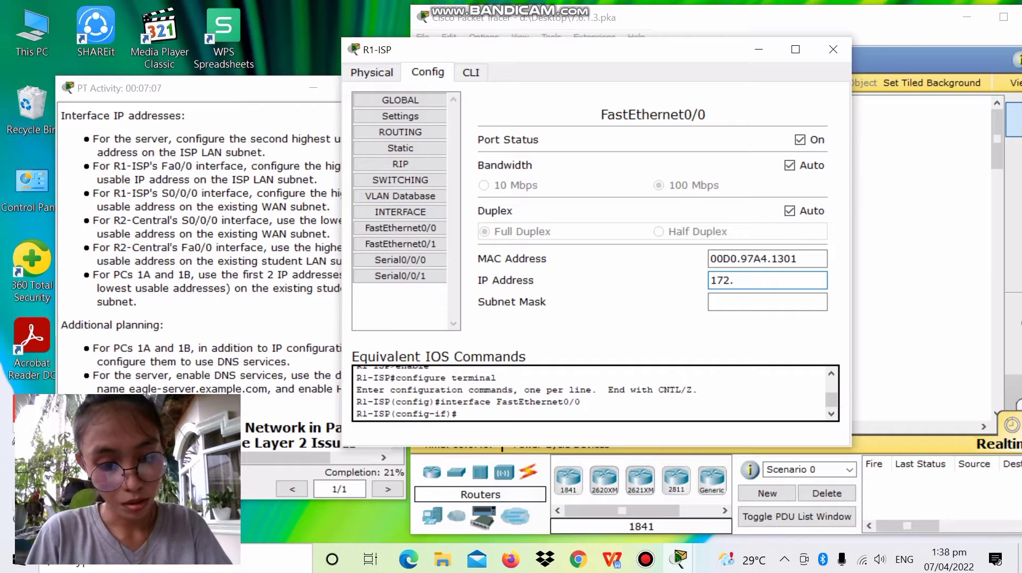
type("16.3.")
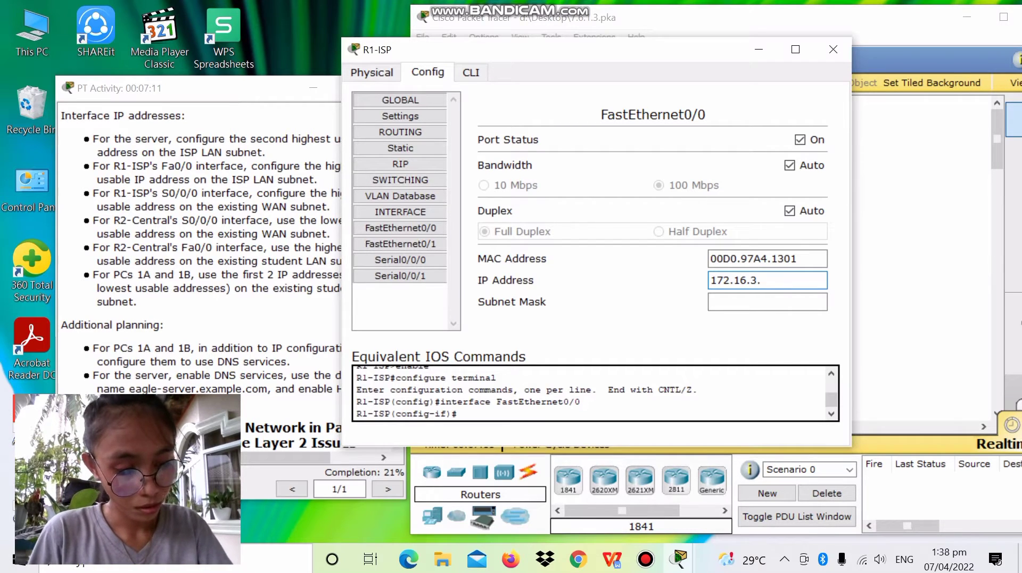
type("62")
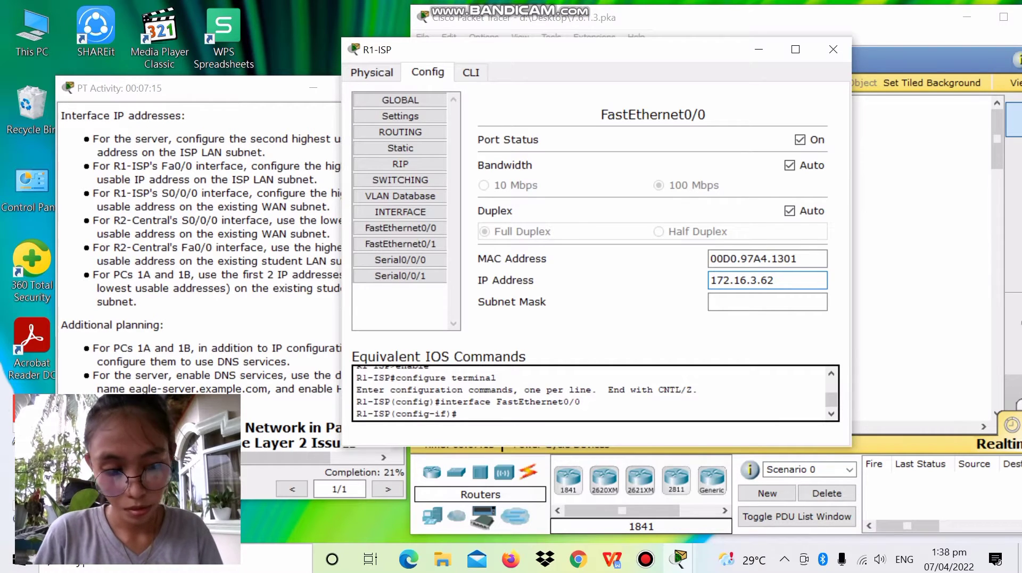
- Set the subnet mask of R1-ISP's FastEthernet0/0 interface to 255.255.255.192
key("Tab")
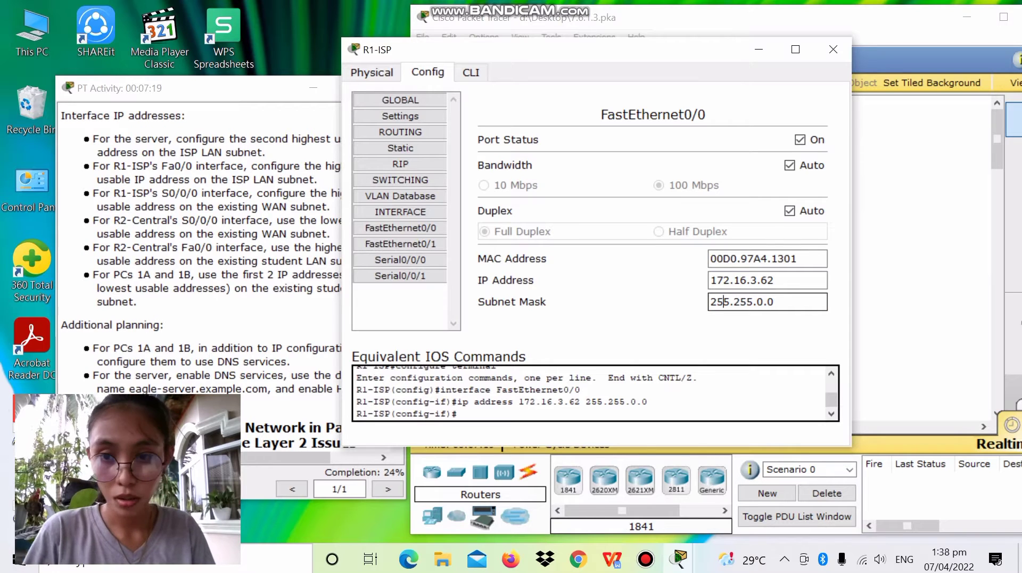
key("BackSpace")
key("BackSpace")
key("BackSpace")
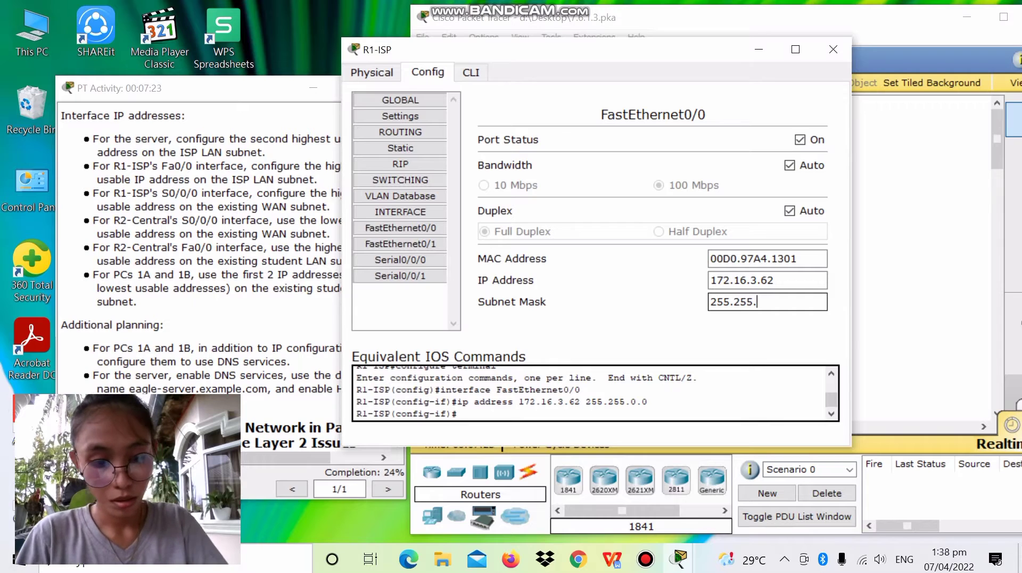
type("255")
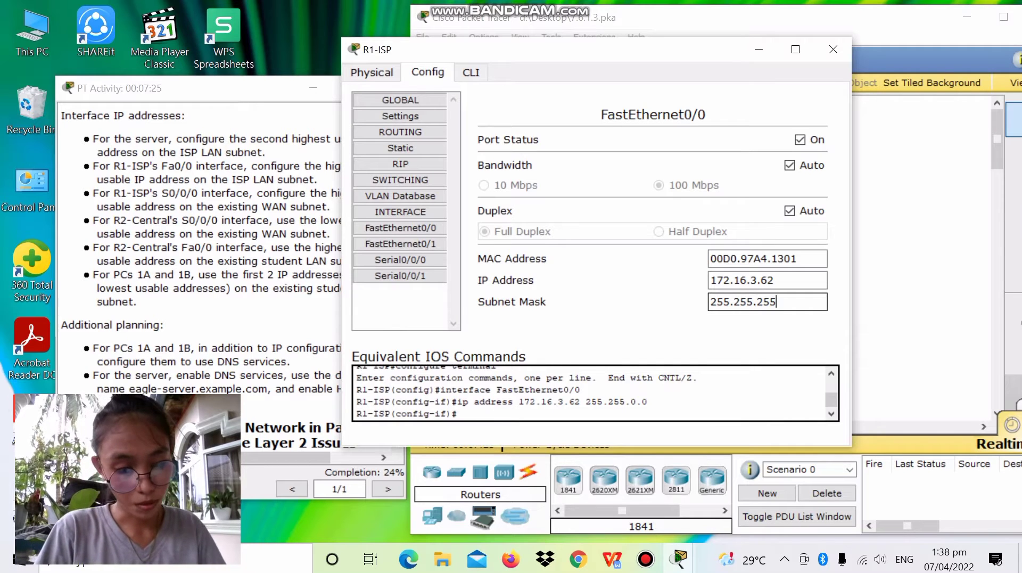
type(".19")
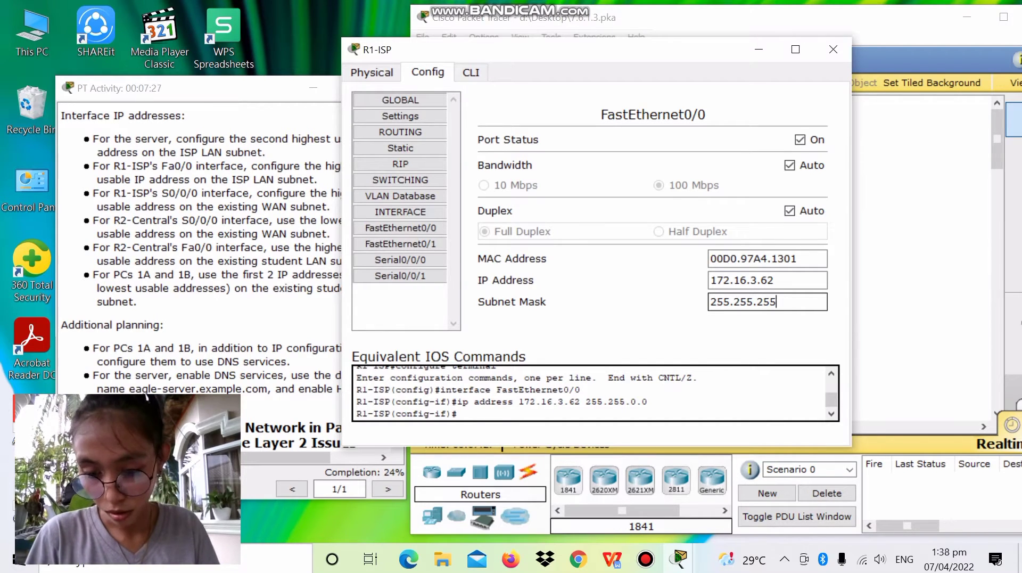
type("2")
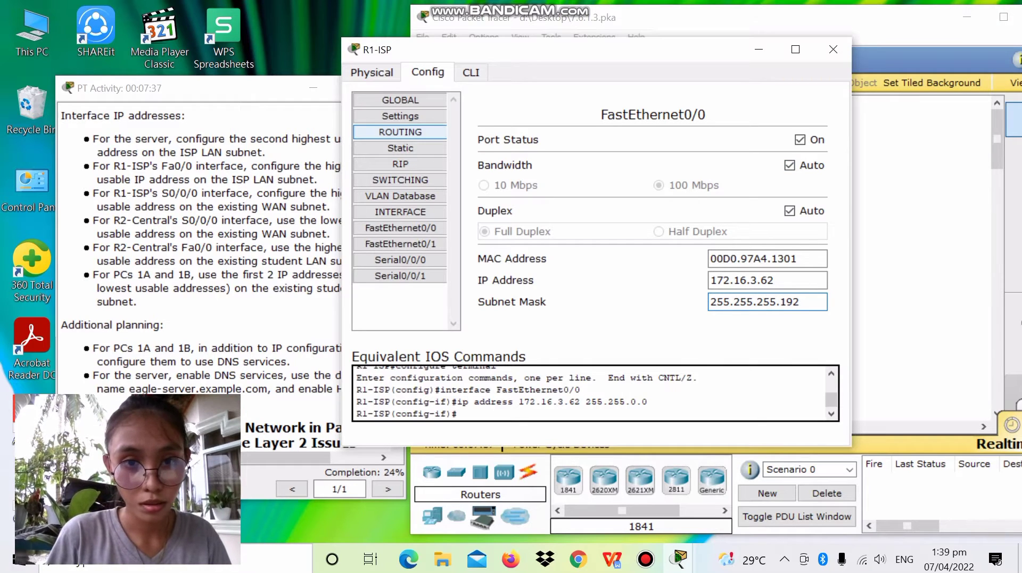
- Save R1-ISP's configuration to NVRAM and close the router's window
left_click(400, 115)
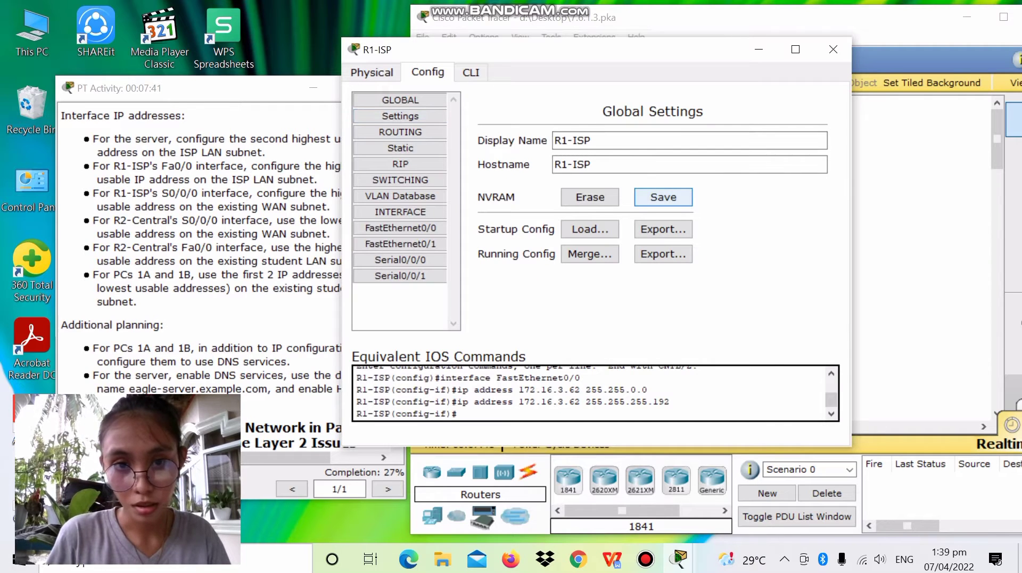
left_click(663, 197)
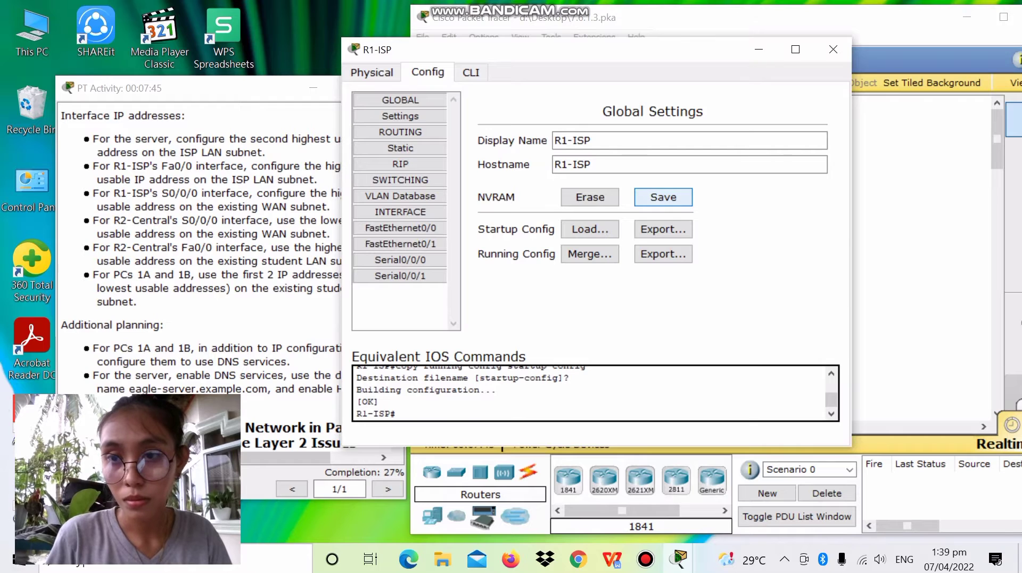
left_click(833, 48)
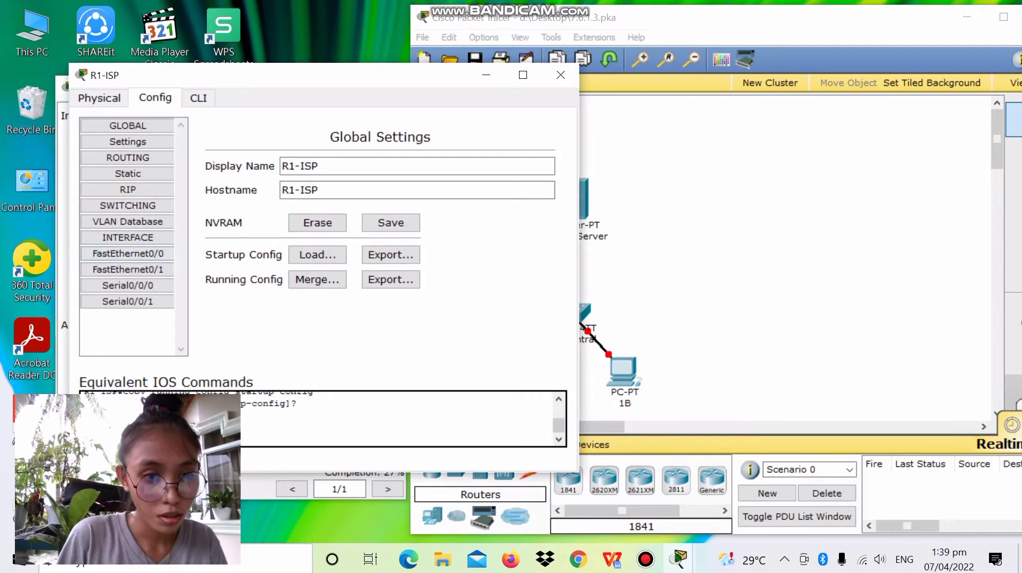
- Set the IP address of R1-ISP's Serial0/0/0 interface to 172.16.3.98, keeping the activity instructions in view
left_click(128, 285)
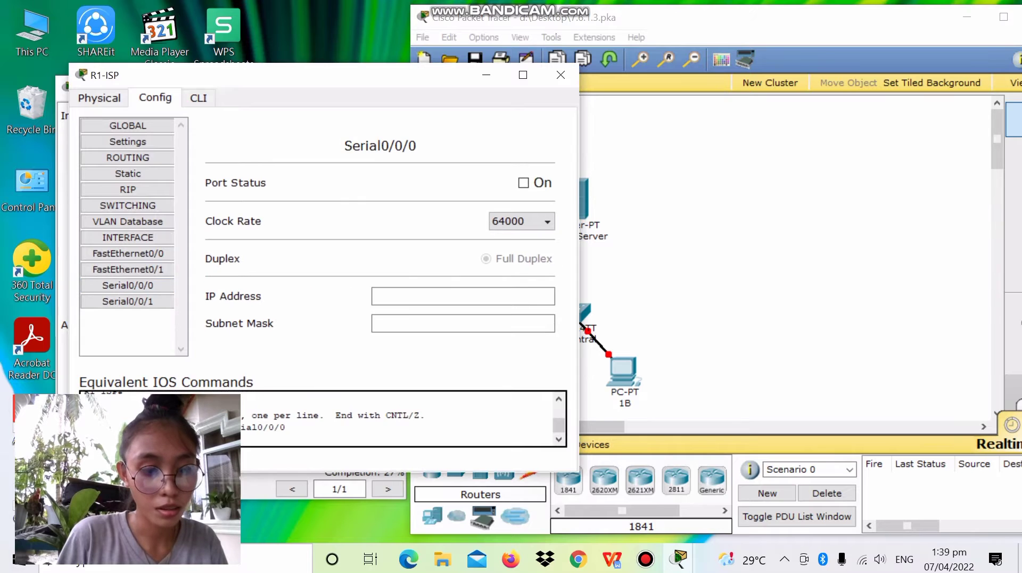
left_click_drag(280, 74, 459, 52)
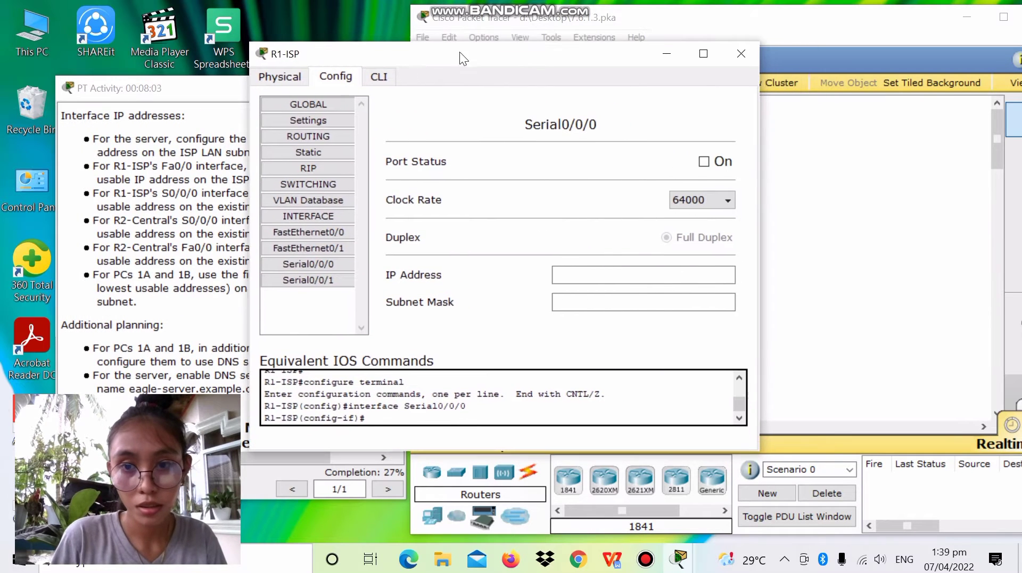
left_click(643, 275)
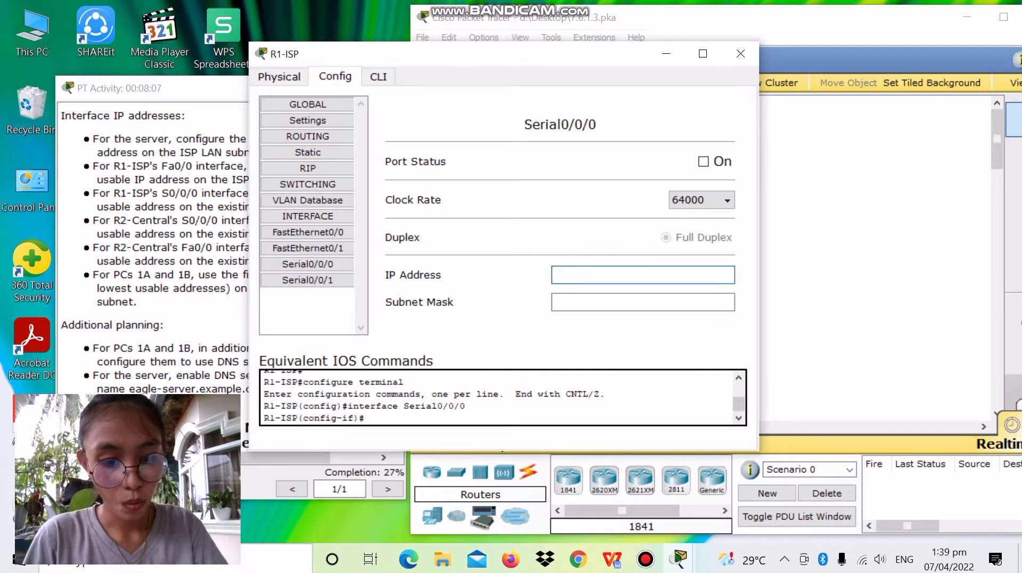
type("172.")
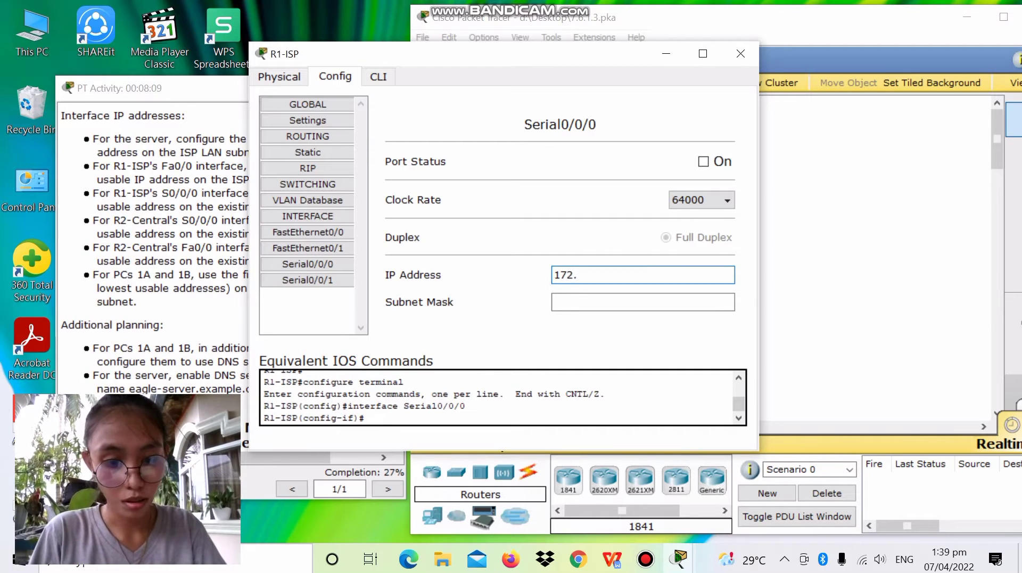
type("16.")
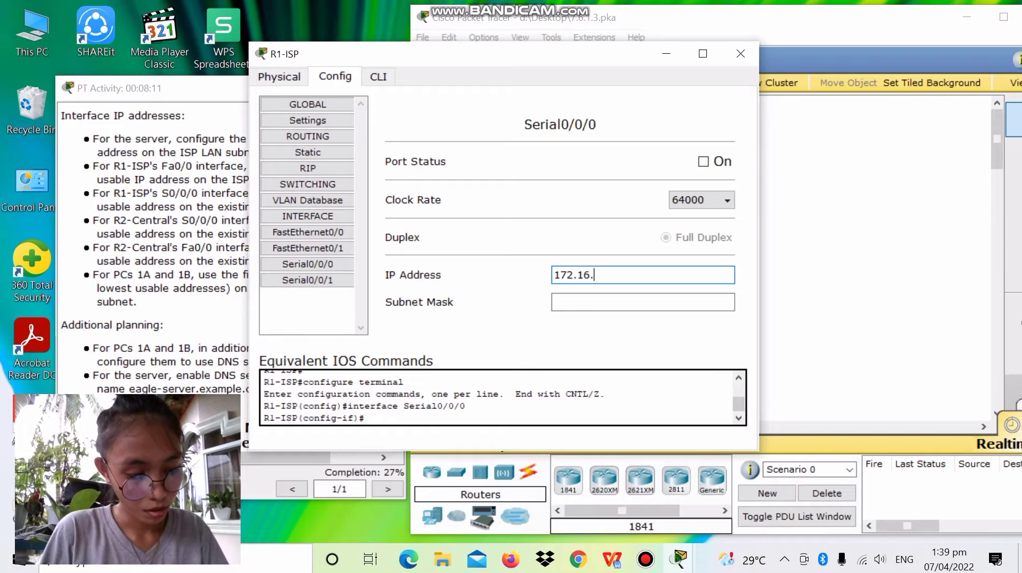
type("3.")
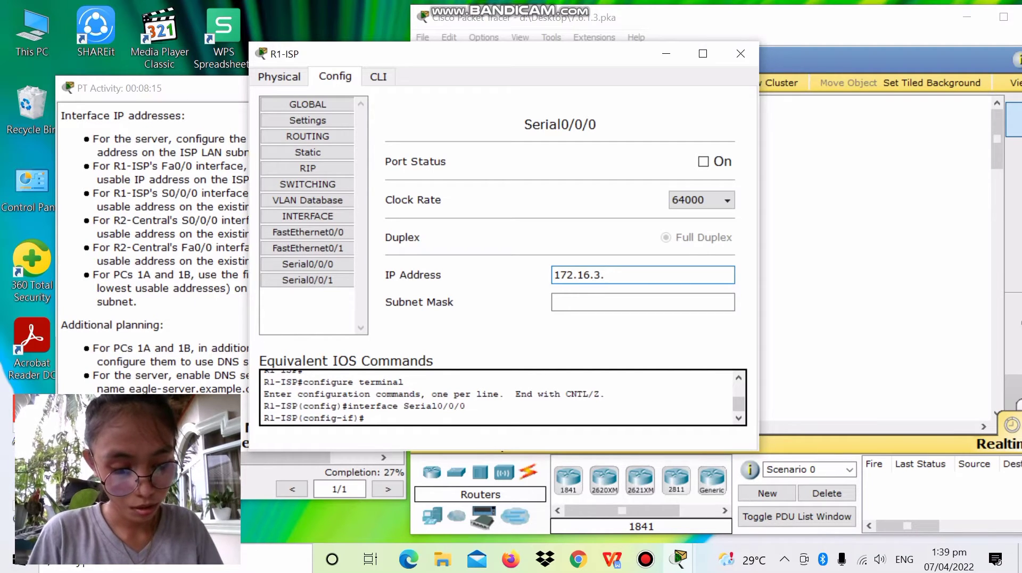
type("98")
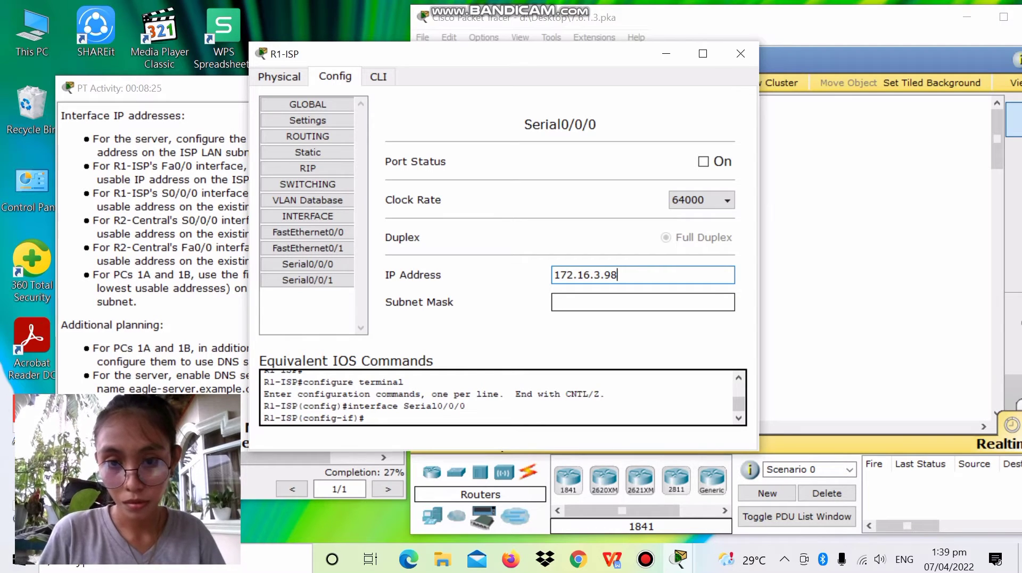
- Set the subnet mask of R1-ISP's Serial0/0/0 interface to 255.255.255.252
key("Tab")
type("255.255.255.192")
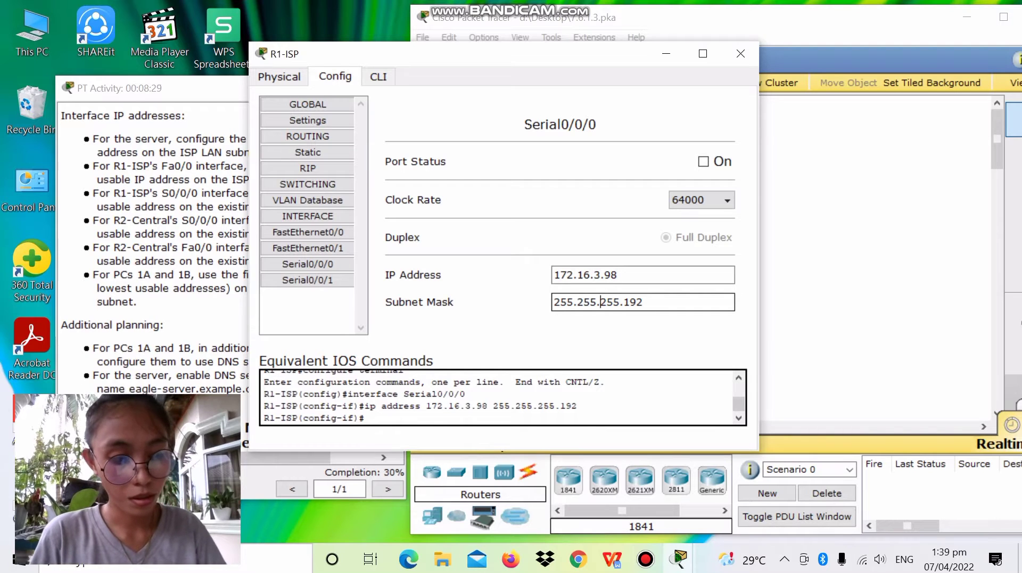
left_click(600, 302)
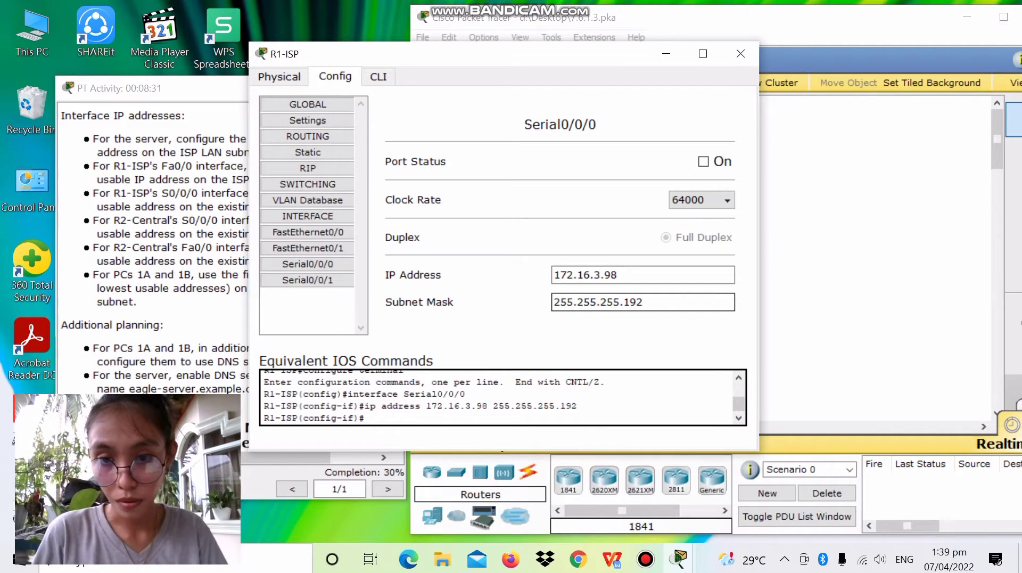
key("BackSpace")
key("BackSpace")
key("BackSpace")
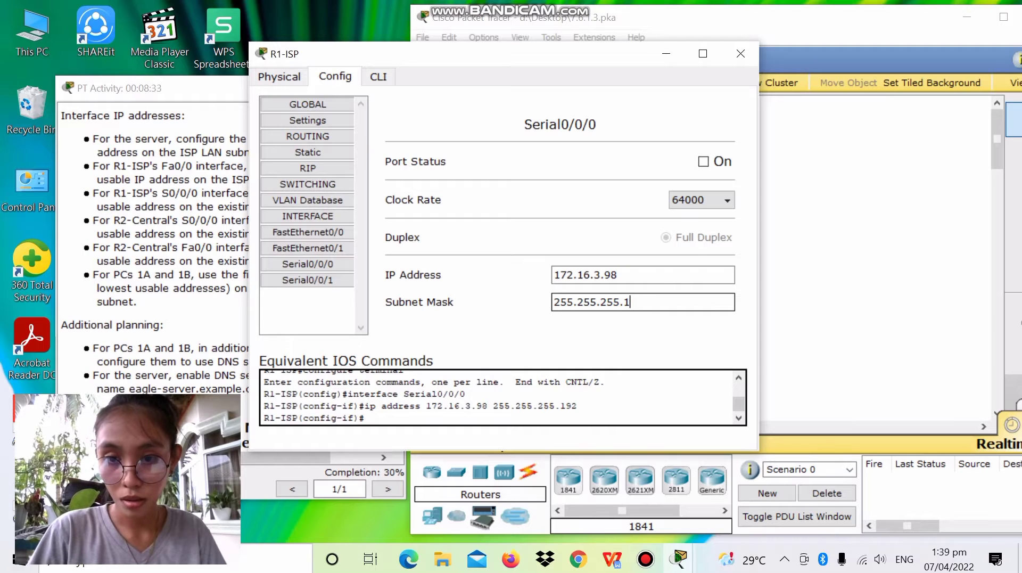
type("2")
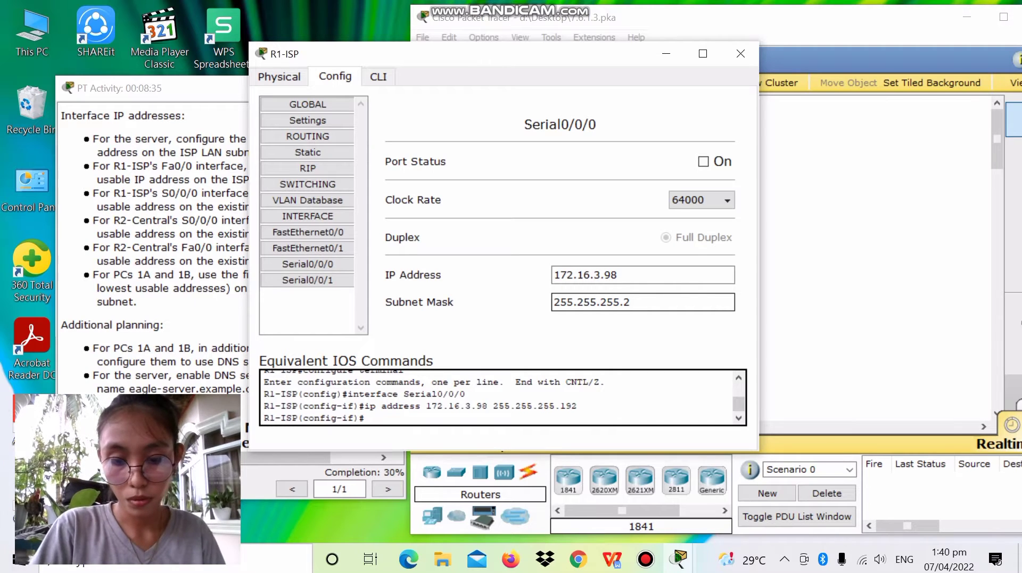
type("52")
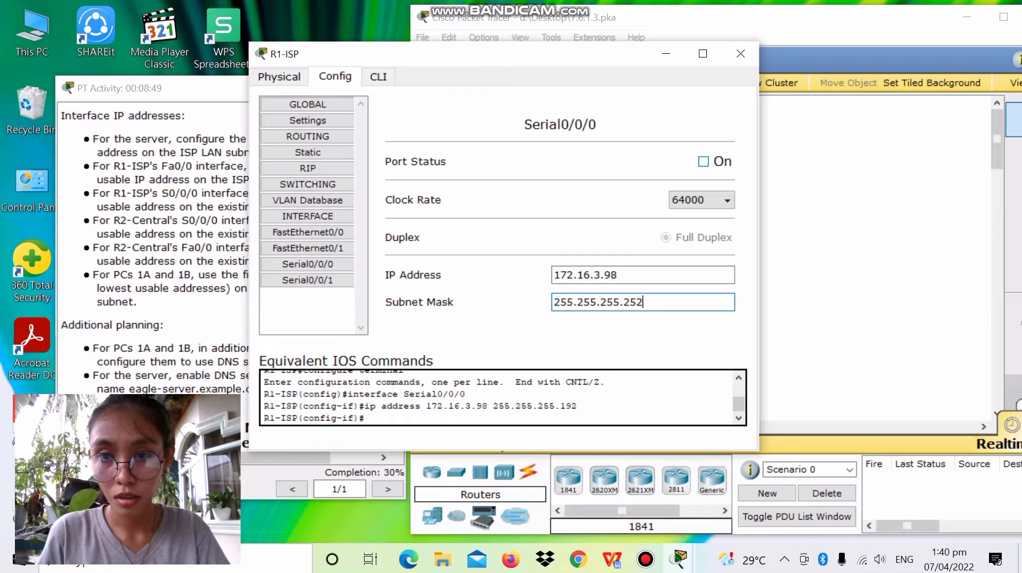
- Turn on R1-ISP's Serial0/0/0 port, then save the router's configuration to NVRAM and close its window
left_click(703, 161)
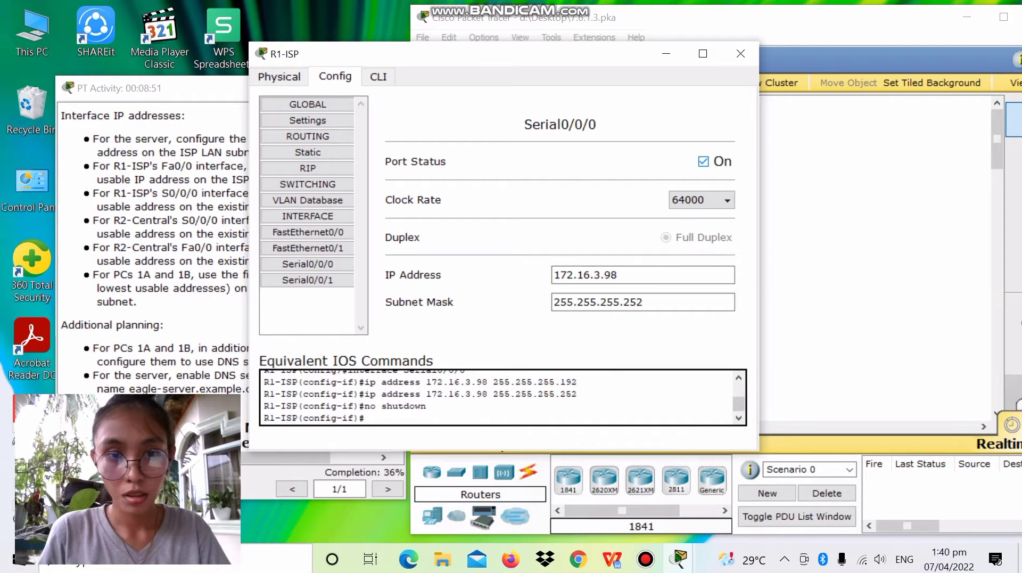
left_click(308, 121)
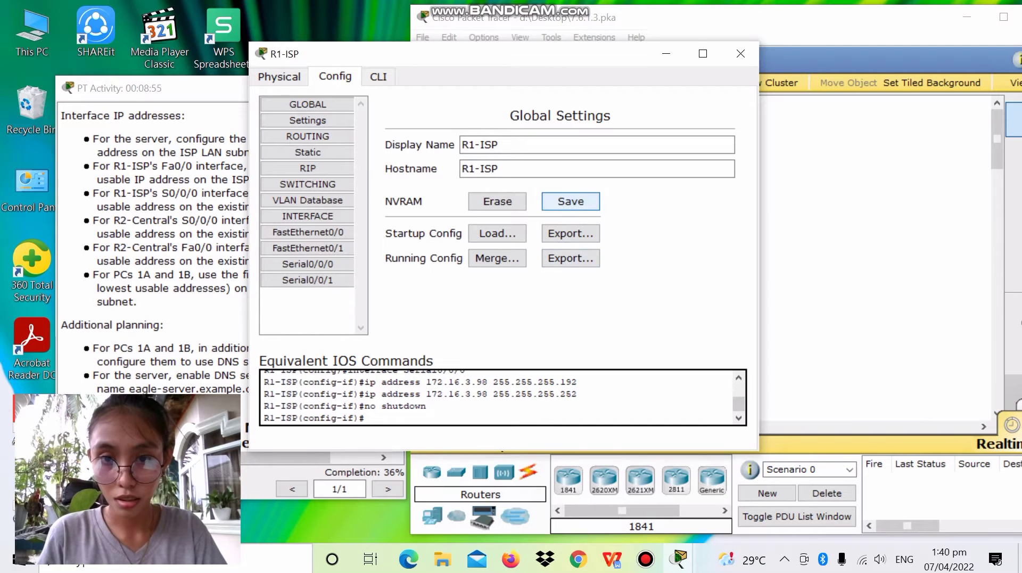
left_click(571, 201)
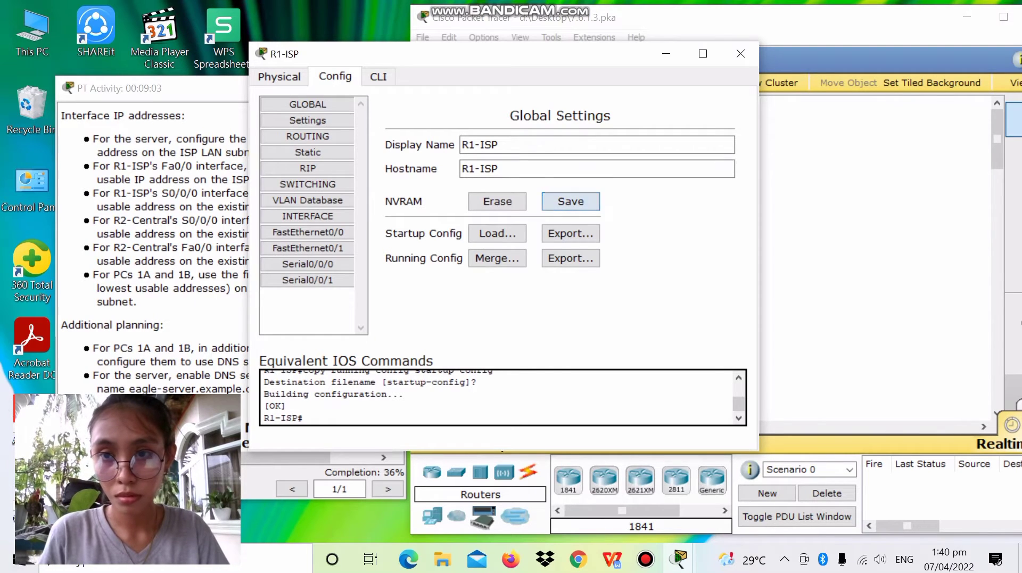
left_click(741, 54)
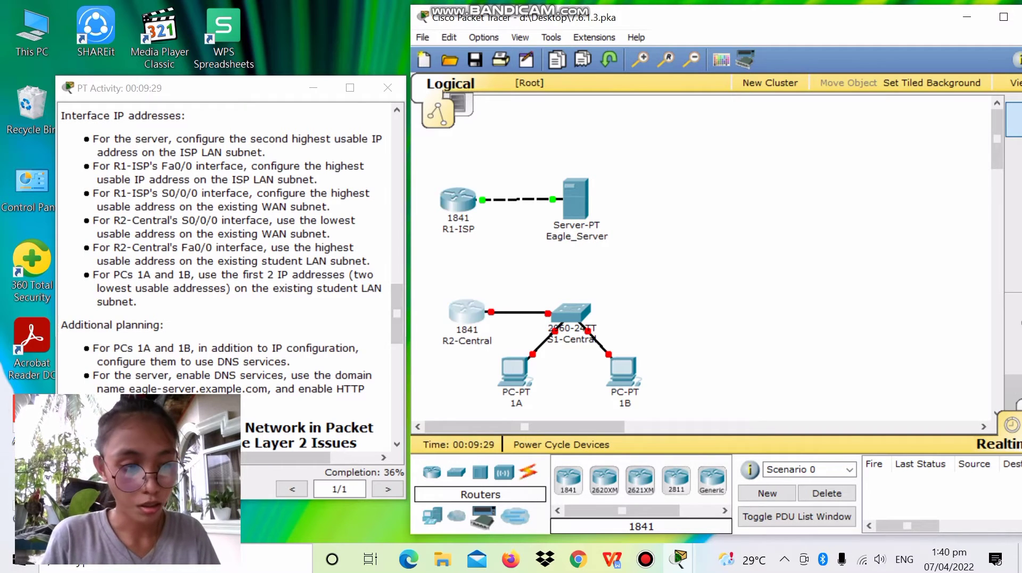
- Open R2-Central's FastEthernet0/0 interface settings, with its window moved clear of the activity instructions
left_click(467, 311)
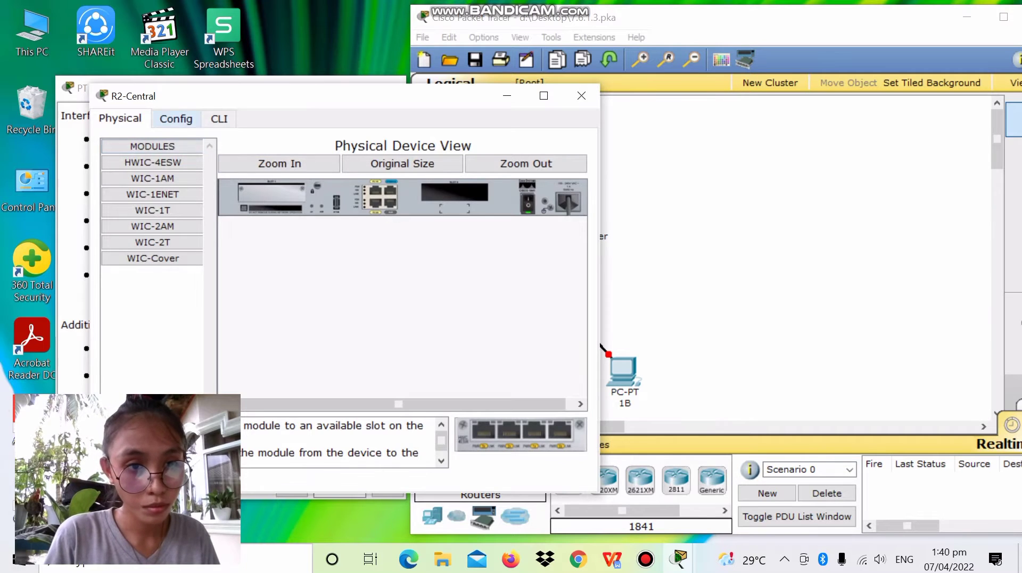
left_click(176, 118)
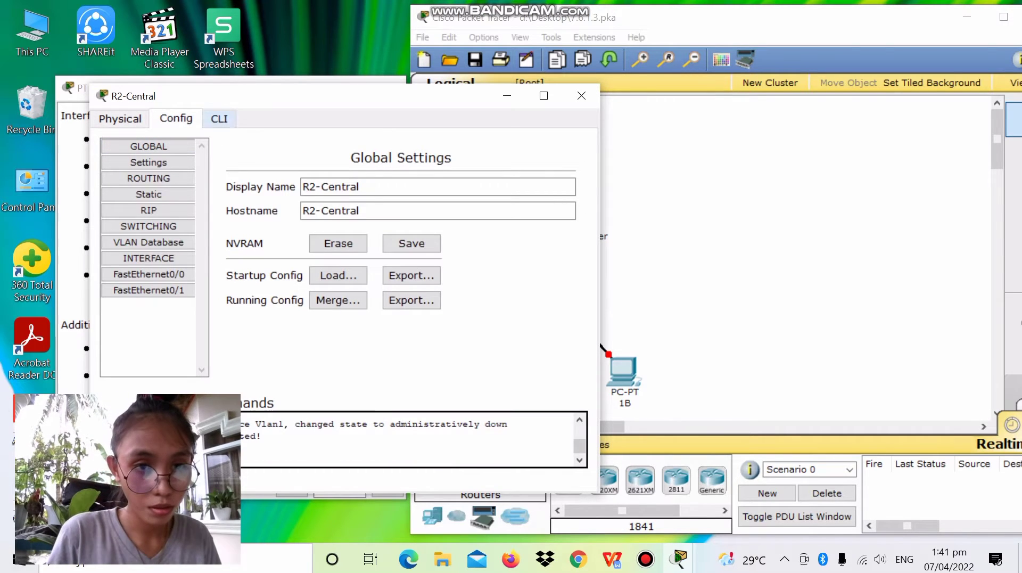
left_click_drag(253, 98, 545, 87)
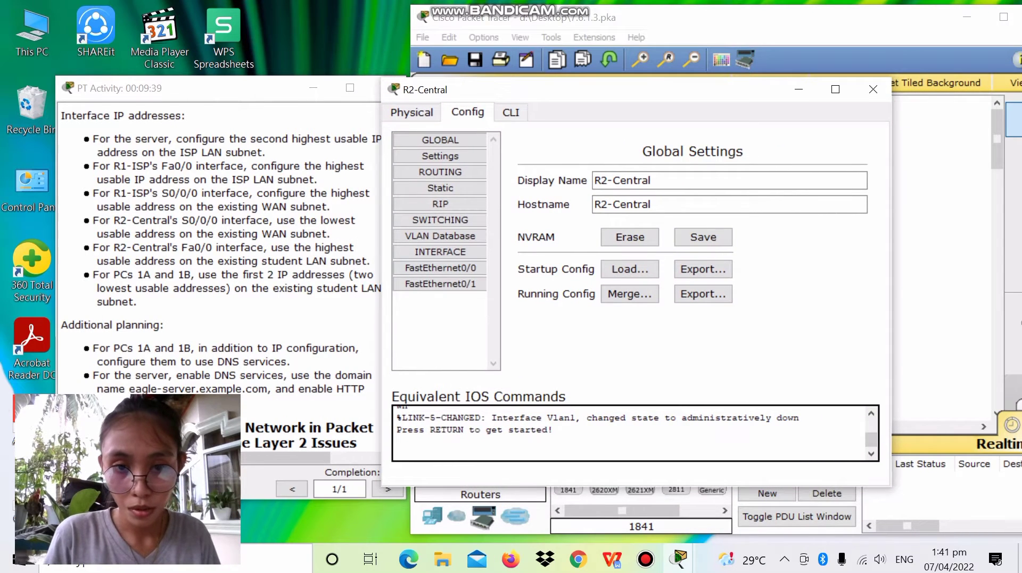
left_click(440, 268)
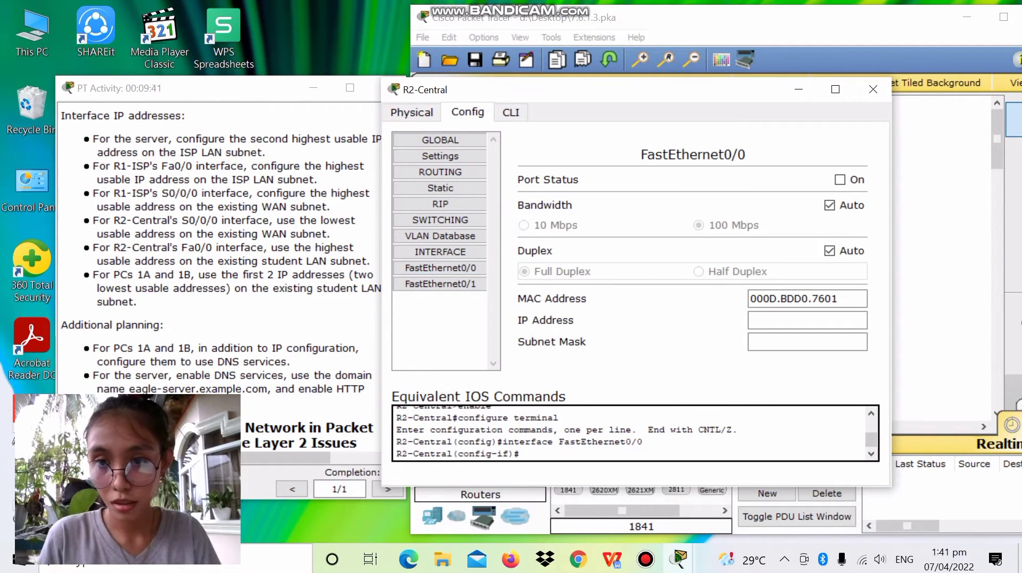